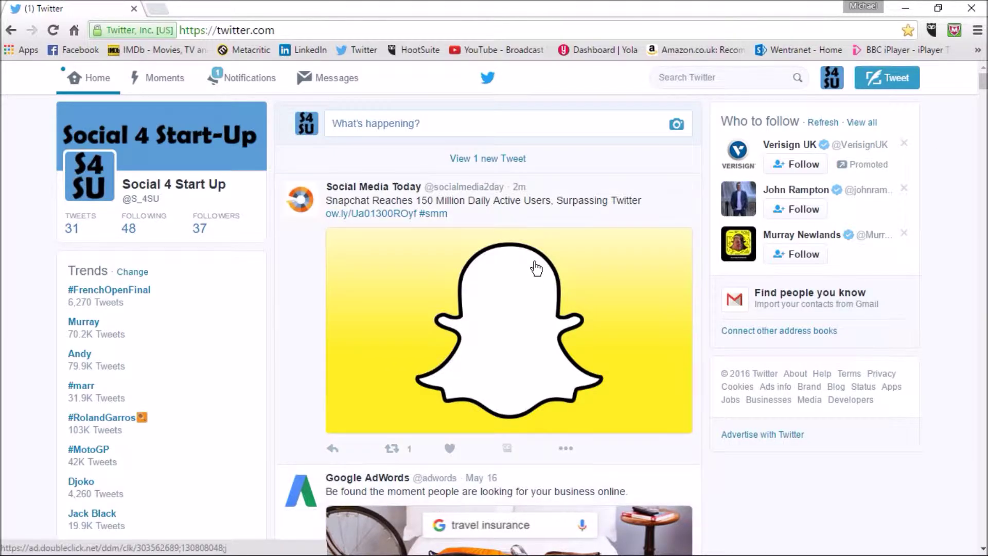
Step: Browse the home timeline, loading the newly arrived tweet into the feed
scroll(522, 227, "down", 7)
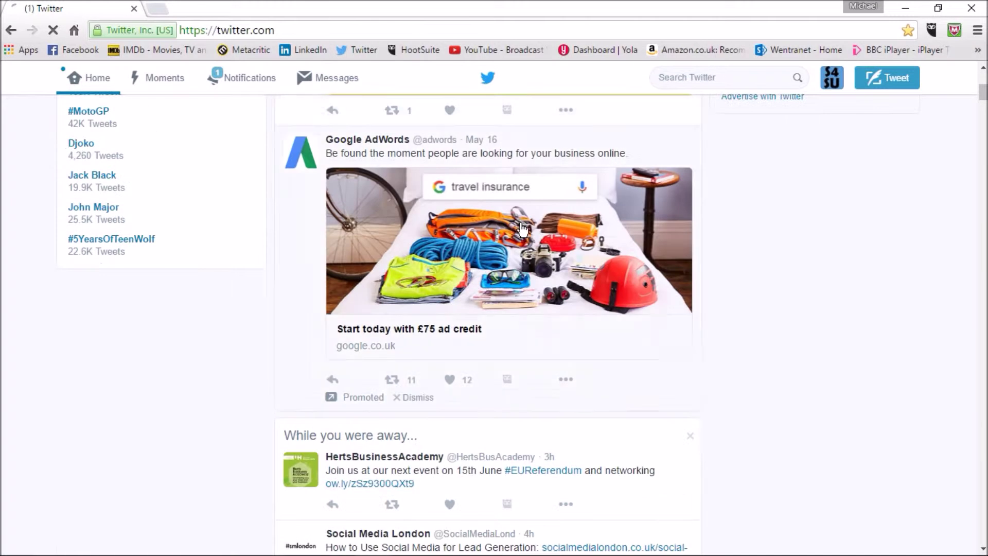
scroll(523, 227, "down", 8)
scroll(522, 230, "down", 8)
scroll(522, 230, "down", 8)
scroll(523, 230, "down", 8)
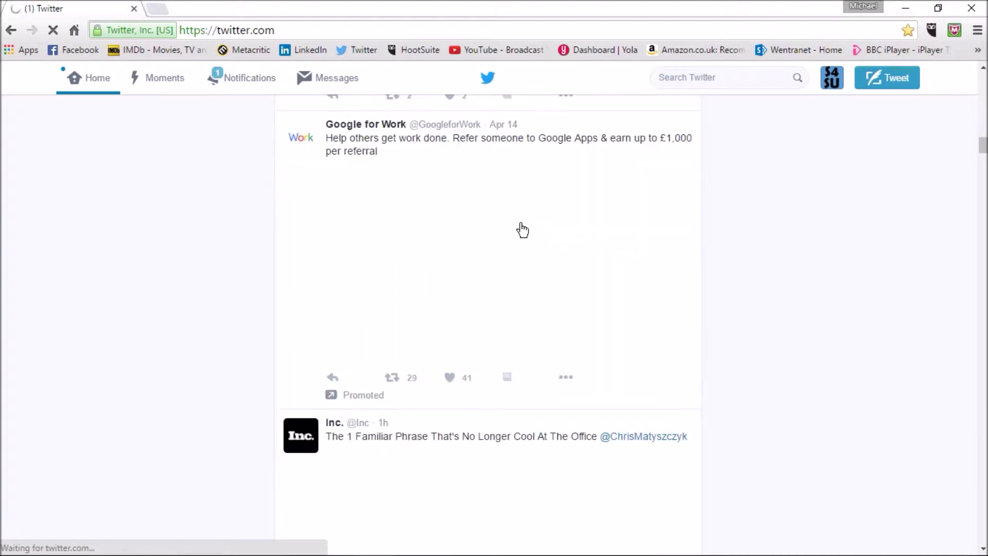
scroll(522, 230, "down", 3)
scroll(522, 230, "down", 6)
scroll(522, 230, "down", 6)
scroll(522, 230, "down", 8)
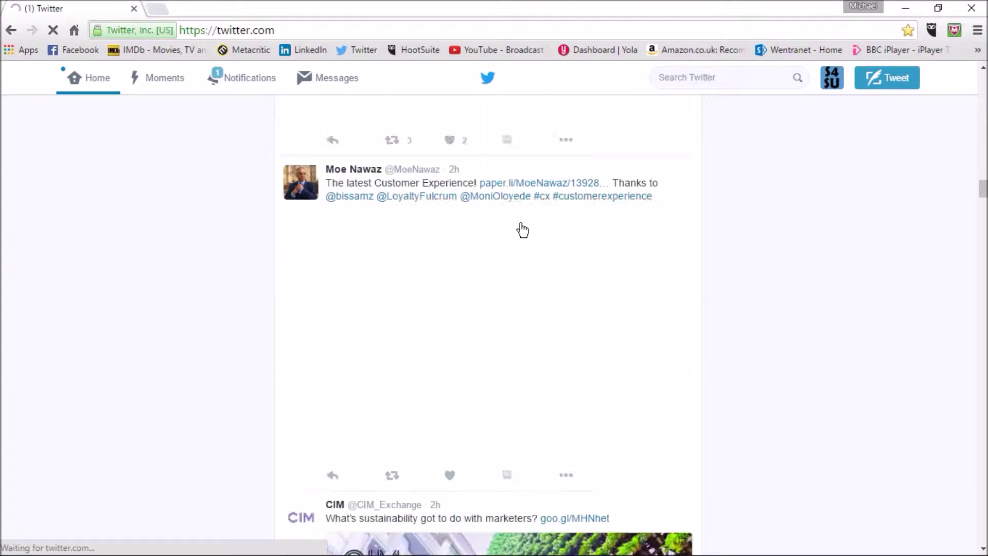
scroll(522, 230, "down", 1)
scroll(522, 230, "down", 8)
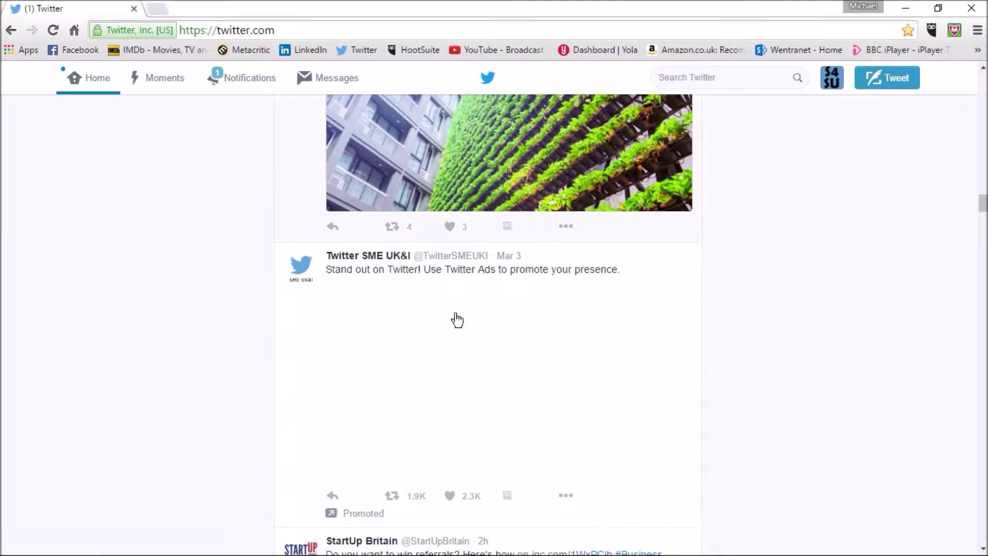
scroll(457, 319, "down", 6)
scroll(457, 319, "down", 2)
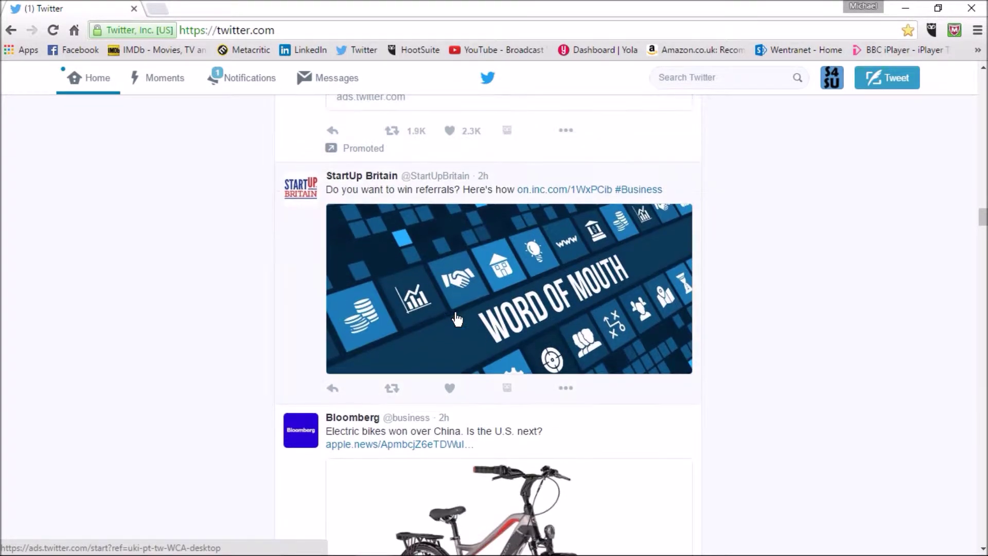
scroll(457, 319, "down", 7)
scroll(456, 319, "up", 4)
scroll(457, 319, "up", 10)
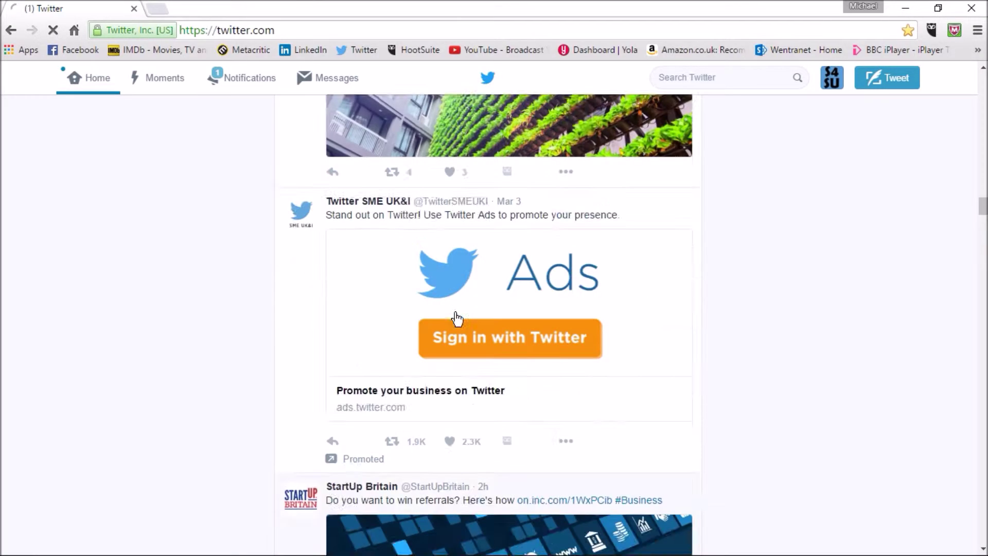
scroll(457, 319, "up", 10)
scroll(457, 319, "up", 3)
scroll(457, 319, "up", 5)
scroll(457, 319, "up", 5)
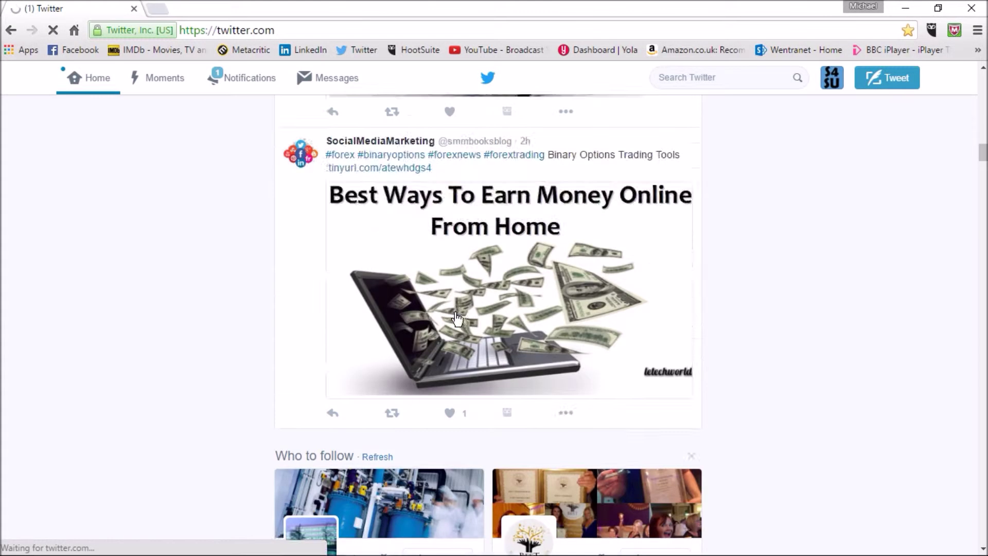
scroll(457, 319, "up", 5)
scroll(457, 319, "up", 5)
scroll(457, 319, "up", 5)
scroll(457, 319, "up", 5)
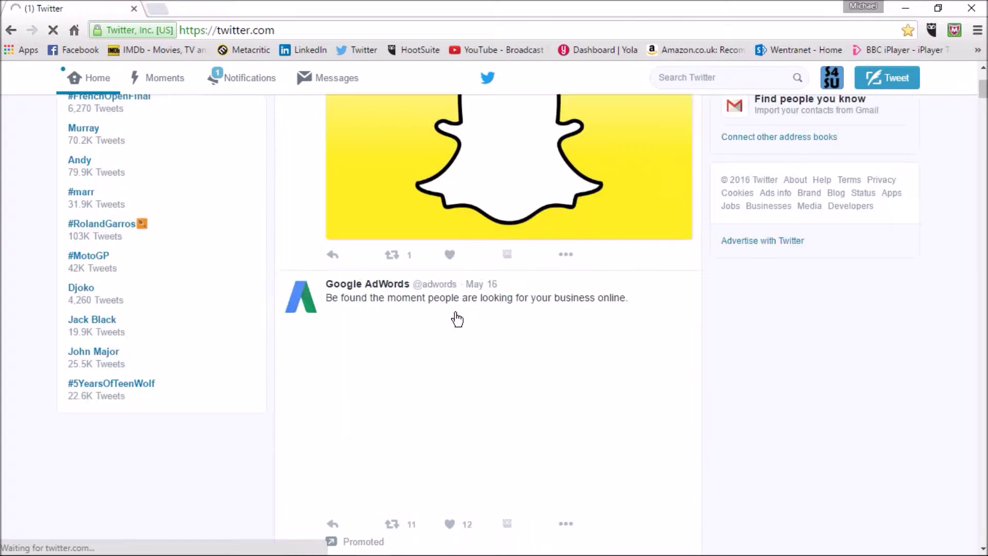
scroll(457, 319, "up", 2)
scroll(457, 319, "up", 1)
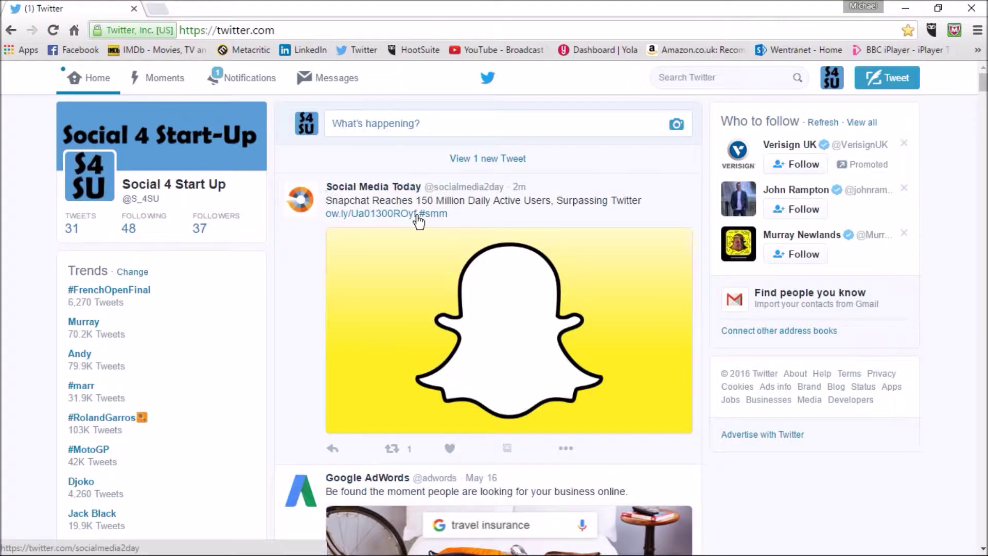
left_click(511, 164)
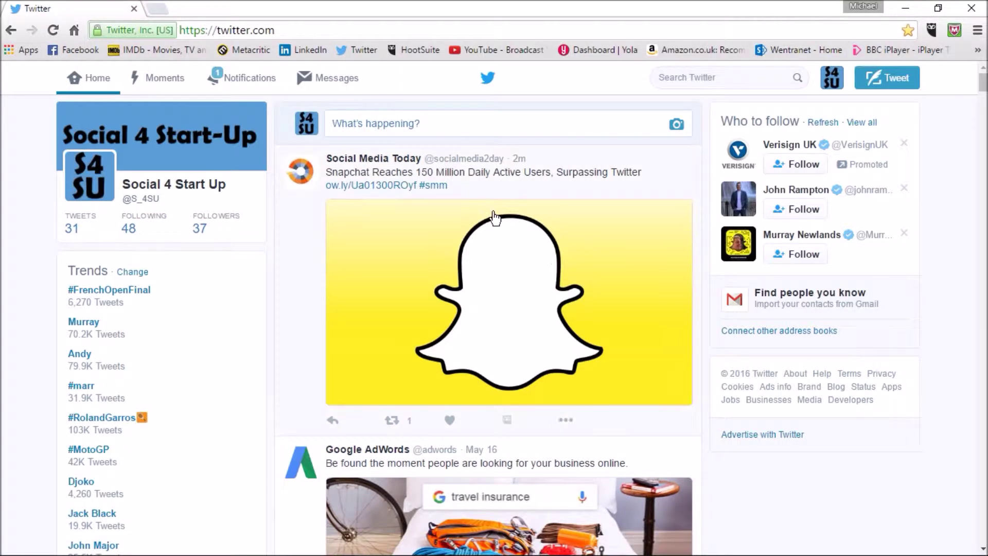
scroll(510, 265, "down", 3)
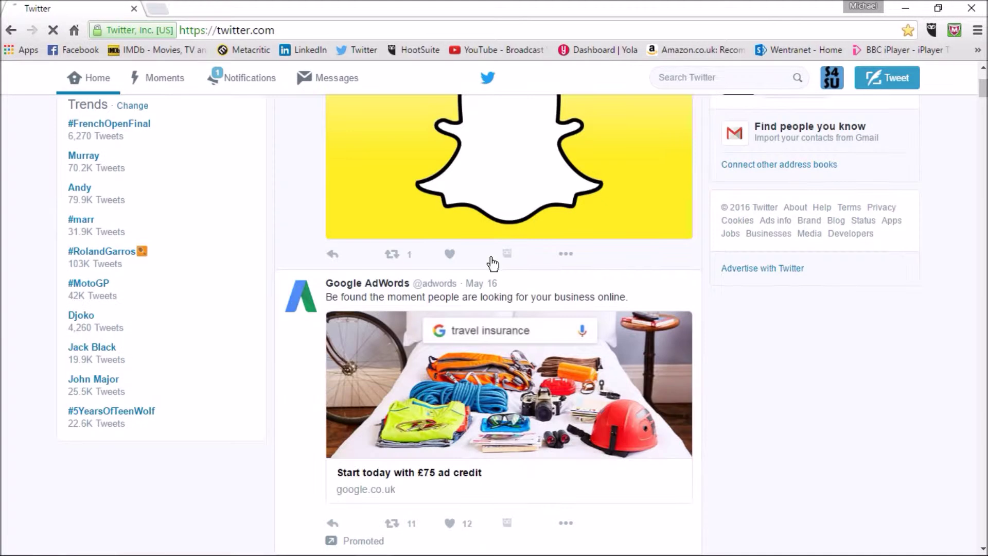
scroll(502, 264, "down", 4)
scroll(493, 263, "down", 2)
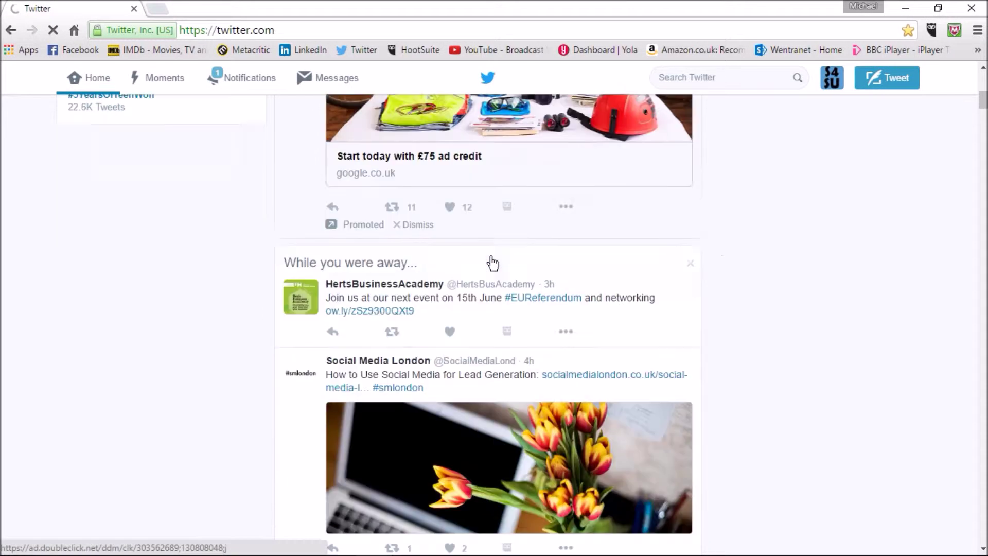
scroll(492, 263, "down", 14)
scroll(487, 355, "up", 8)
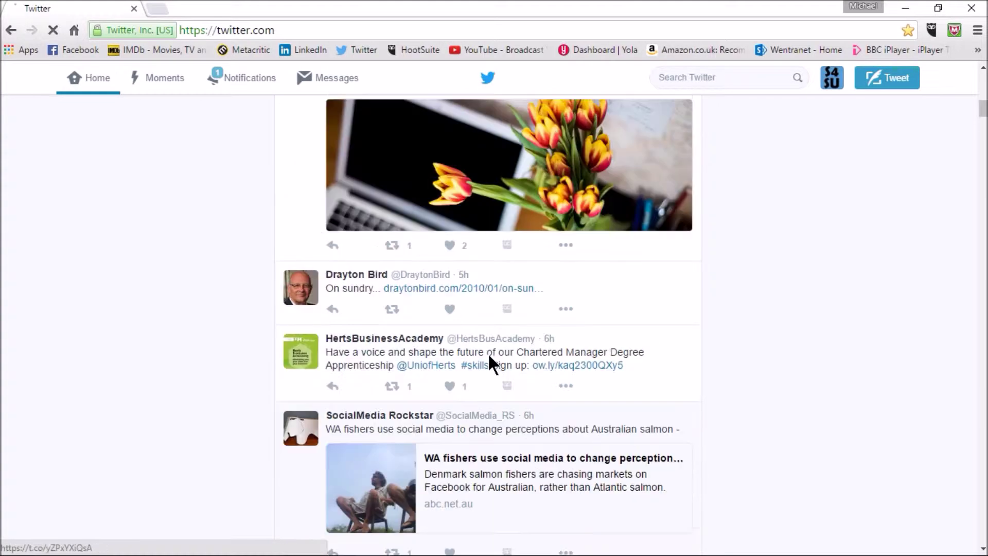
scroll(489, 357, "up", 2)
scroll(488, 357, "up", 5)
scroll(489, 360, "up", 3)
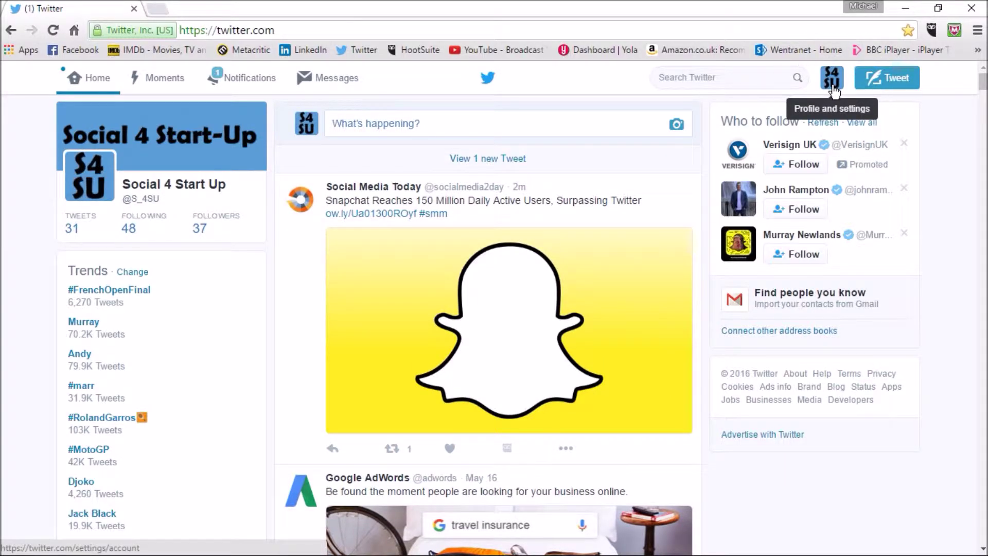
Step: Go to the account's Lists page from the avatar menu and start a new list
left_click(835, 87)
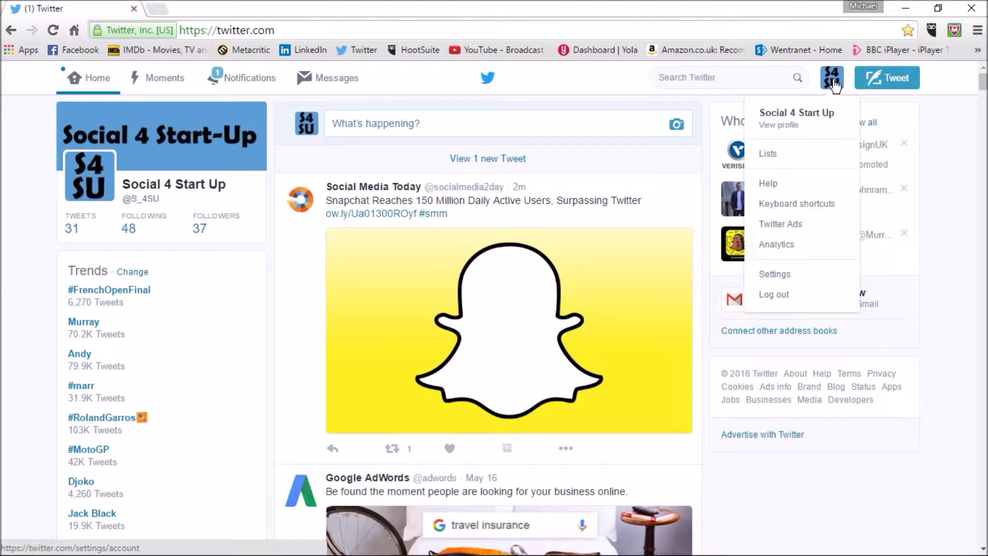
left_click(772, 152)
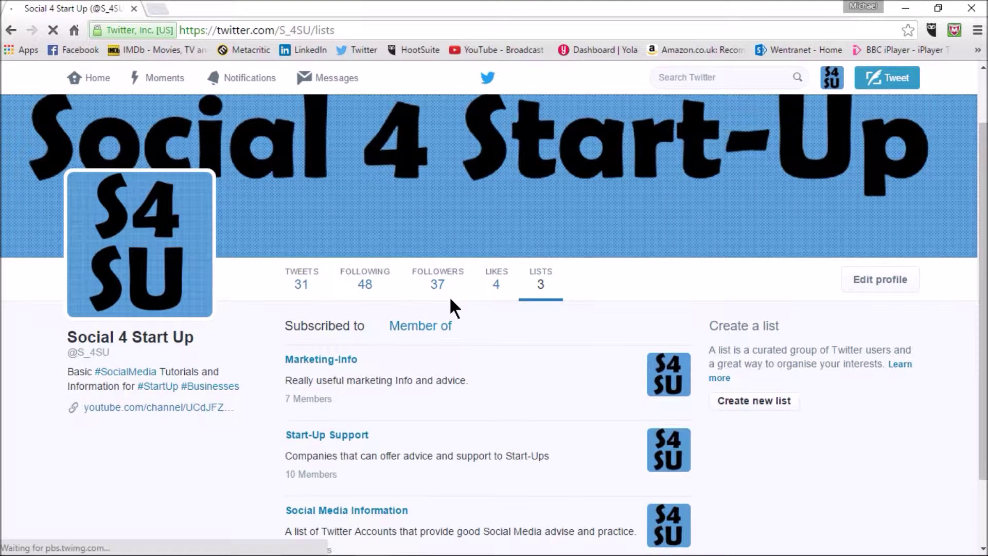
scroll(402, 319, "down", 1)
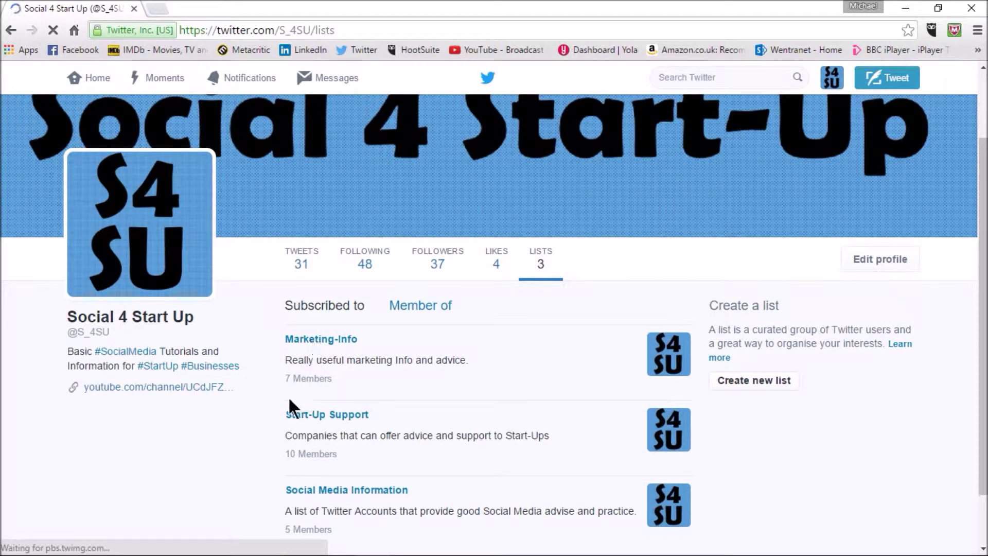
scroll(324, 405, "down", 2)
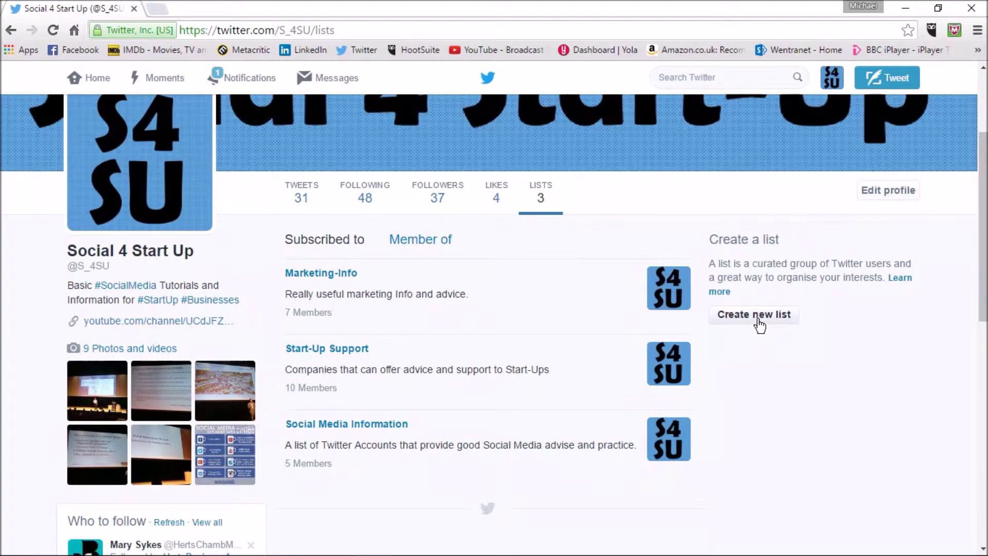
left_click(758, 320)
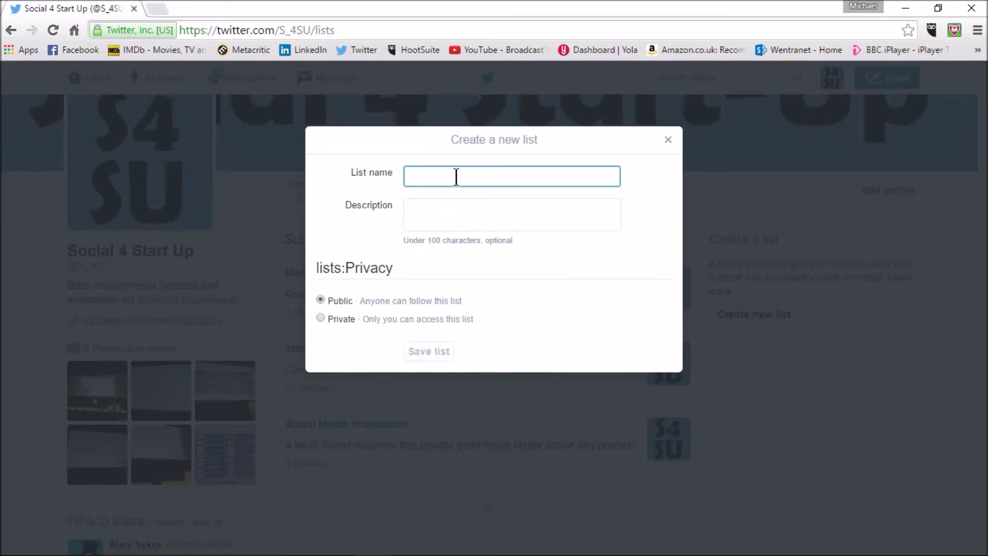
Step: Name the new list 'Test' and give it the description 'test'
type("Test")
left_click(433, 210)
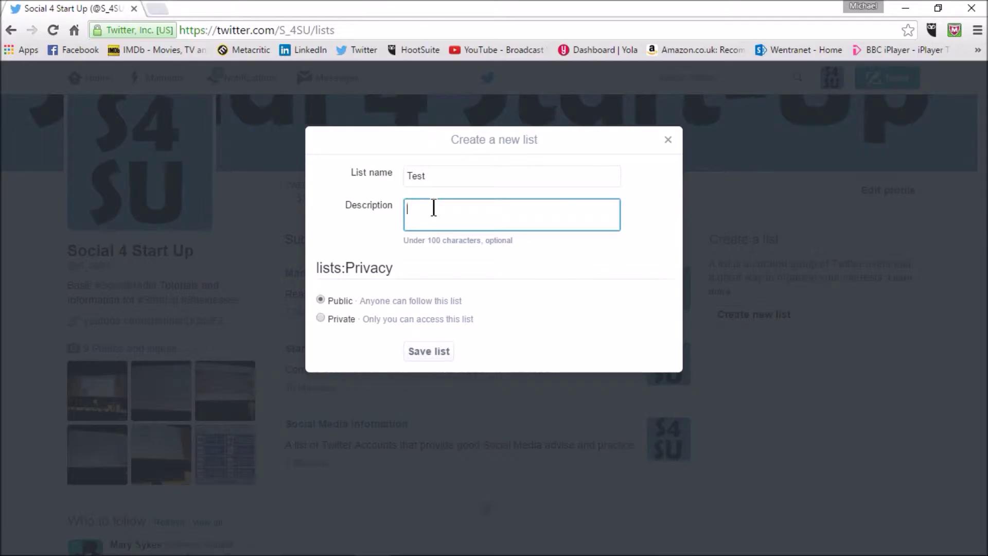
type("test")
Step: Set the Test list to Private and save it
left_click(341, 318)
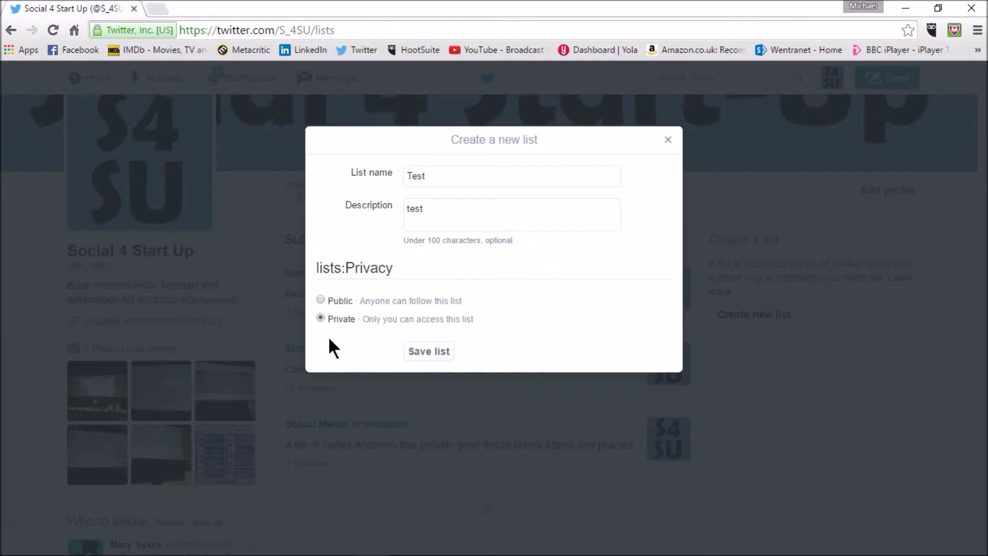
left_click(422, 353)
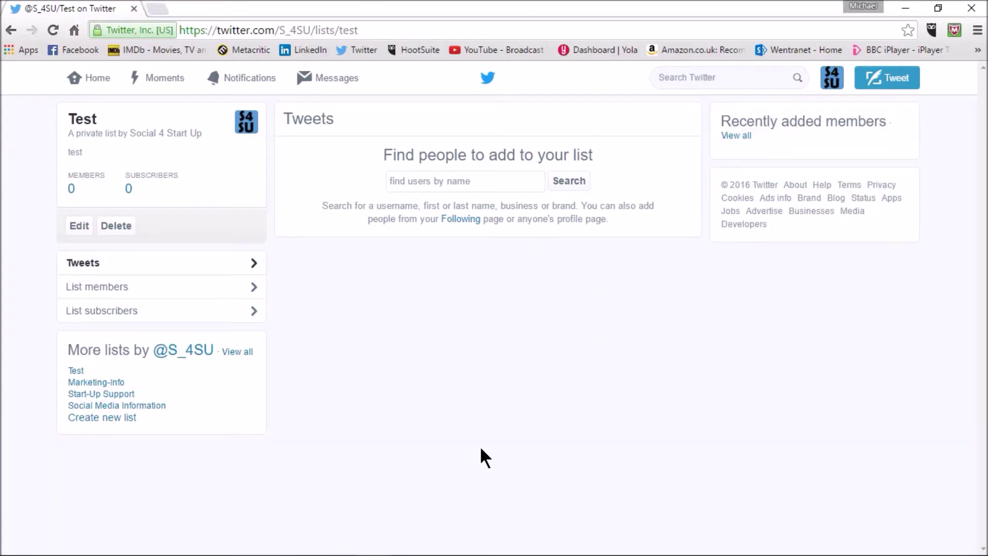
Step: Search for people matching 'bbc' from the Test list's find-people box
left_click(410, 187)
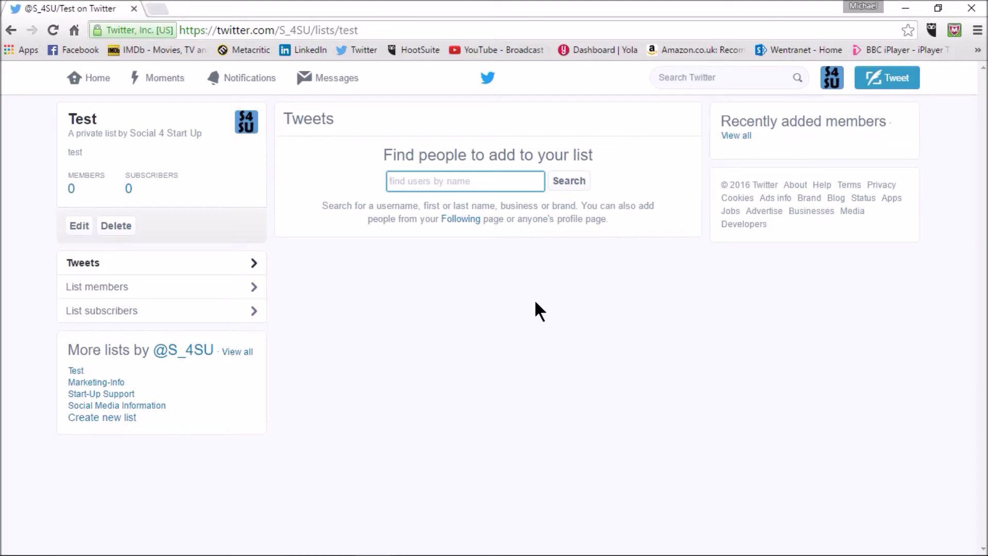
type("bbc")
left_click(573, 189)
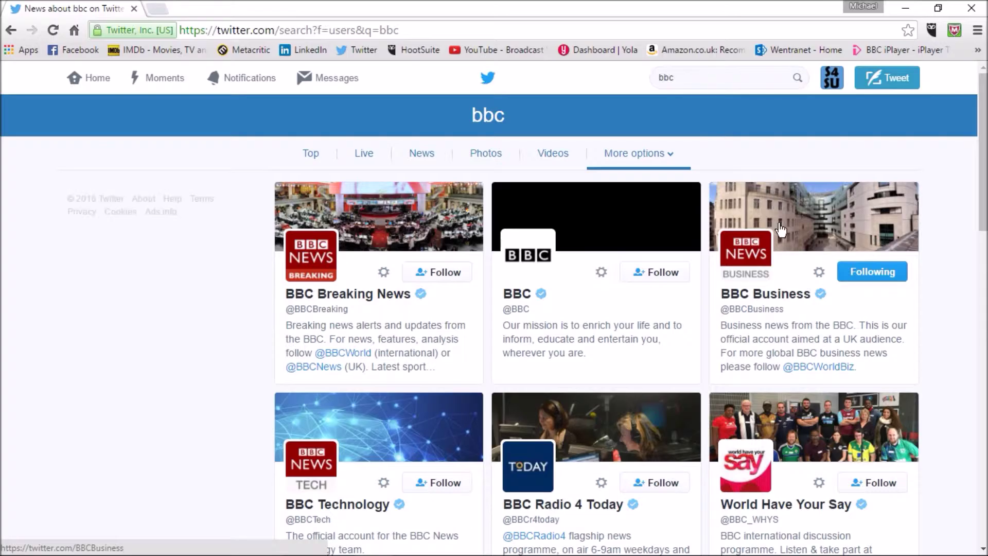
Step: Tick the Test list for BBC Breaking News via its gear menu's list options
scroll(778, 224, "down", 3)
scroll(778, 224, "up", 2)
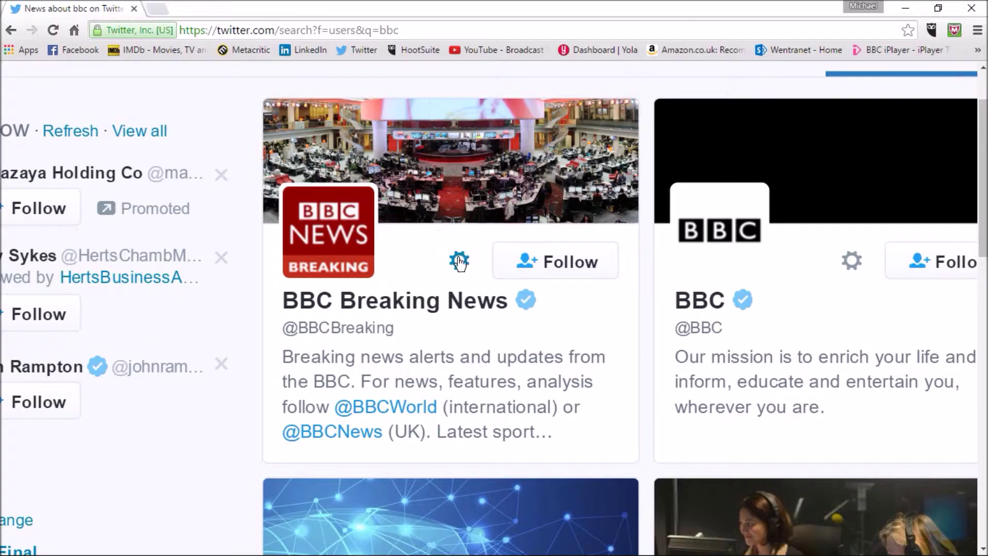
left_click(460, 263)
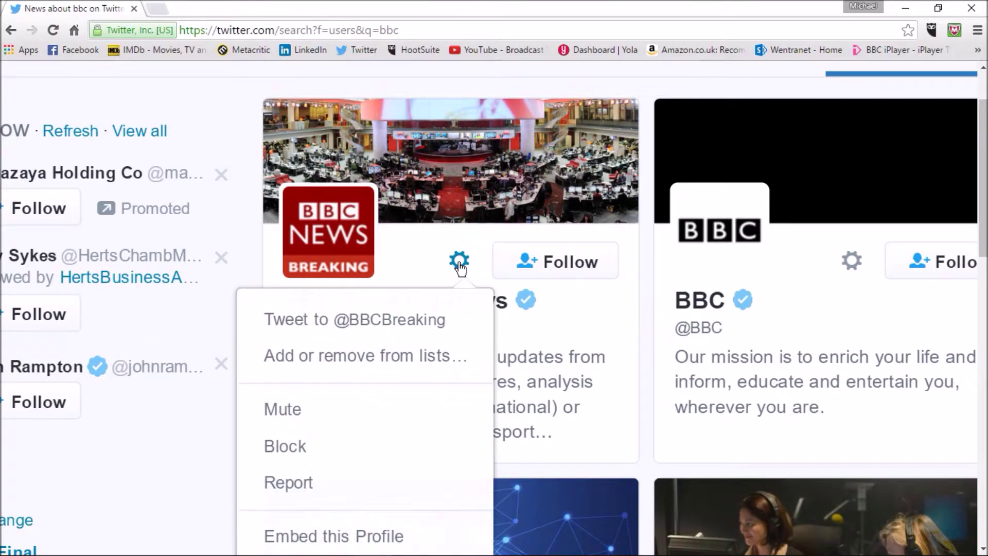
left_click(342, 360)
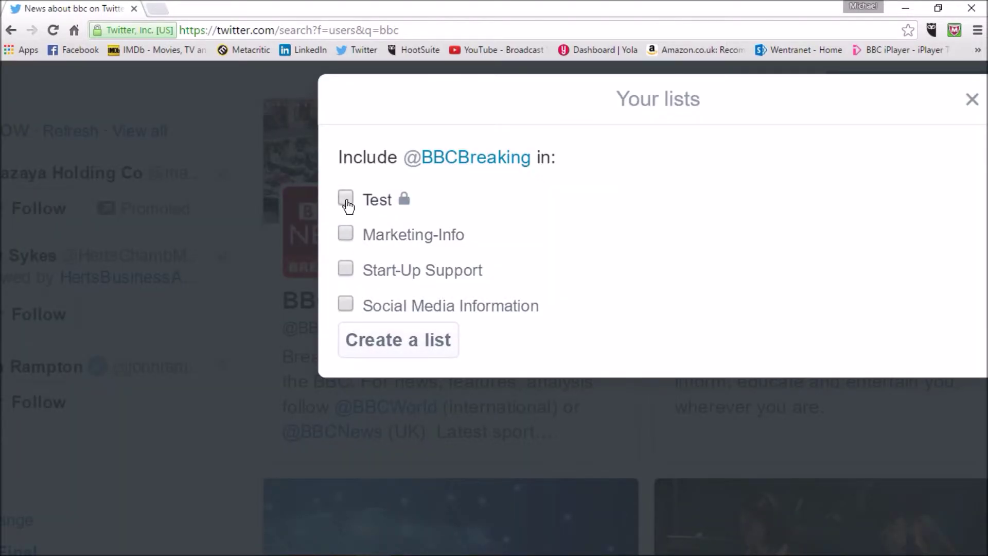
left_click(346, 199)
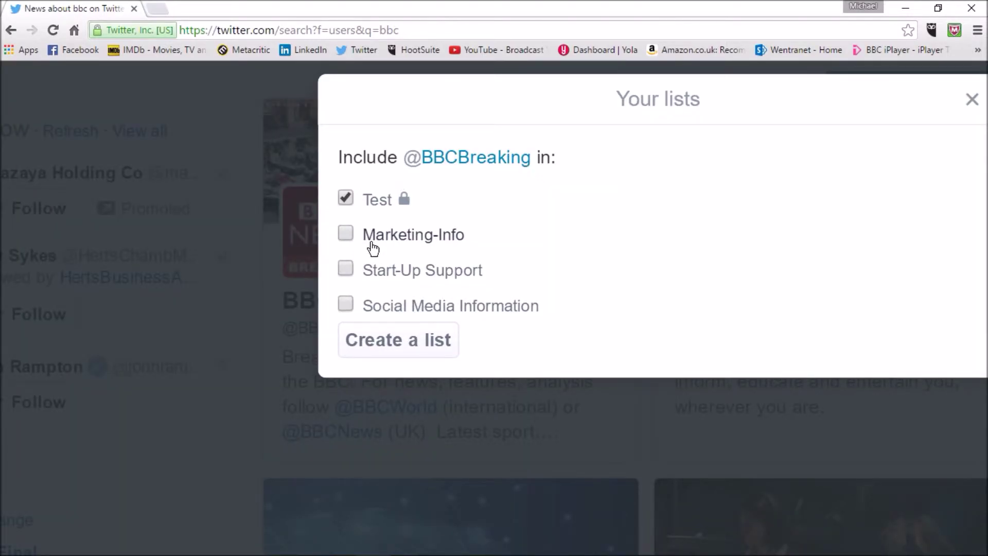
left_click(972, 101)
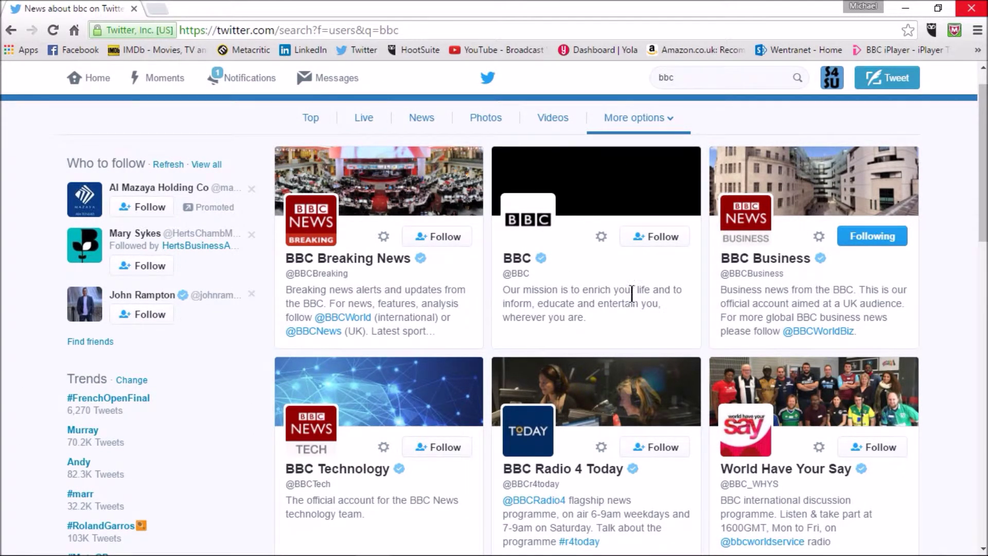
Step: Add Manuela Saragosa, further down the bbc results, to the Test list
scroll(715, 291, "down", 4)
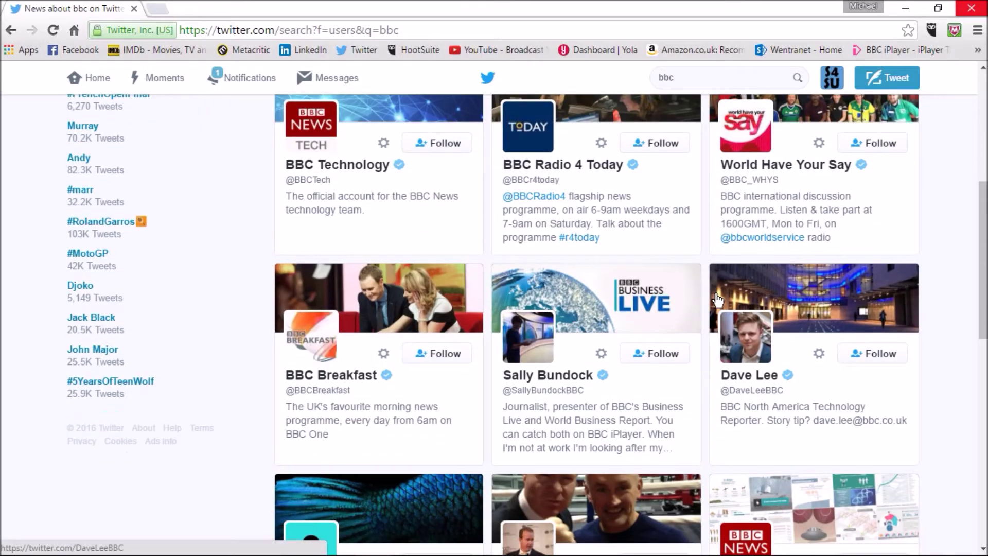
scroll(715, 291, "down", 2)
scroll(714, 291, "down", 4)
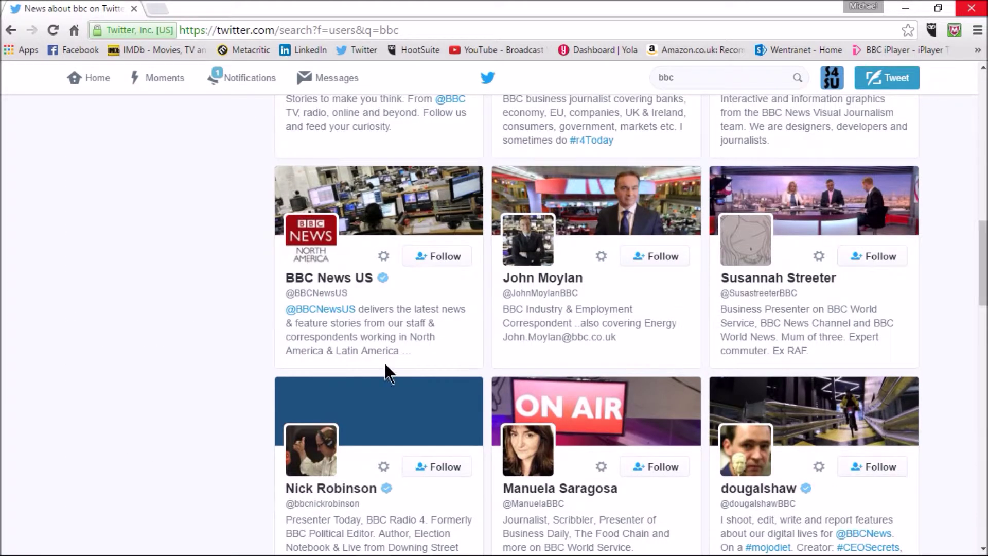
scroll(430, 335, "down", 5)
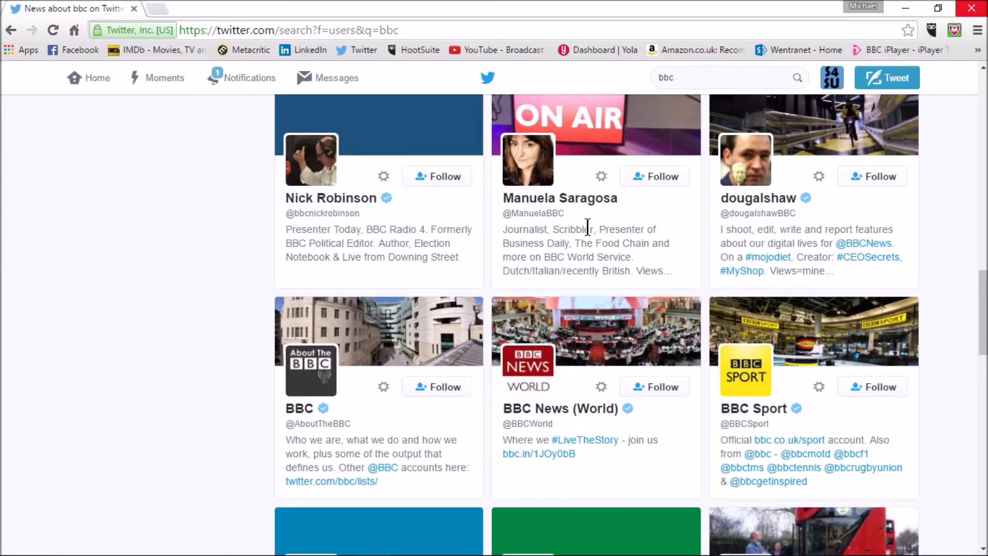
left_click(601, 177)
left_click(529, 228)
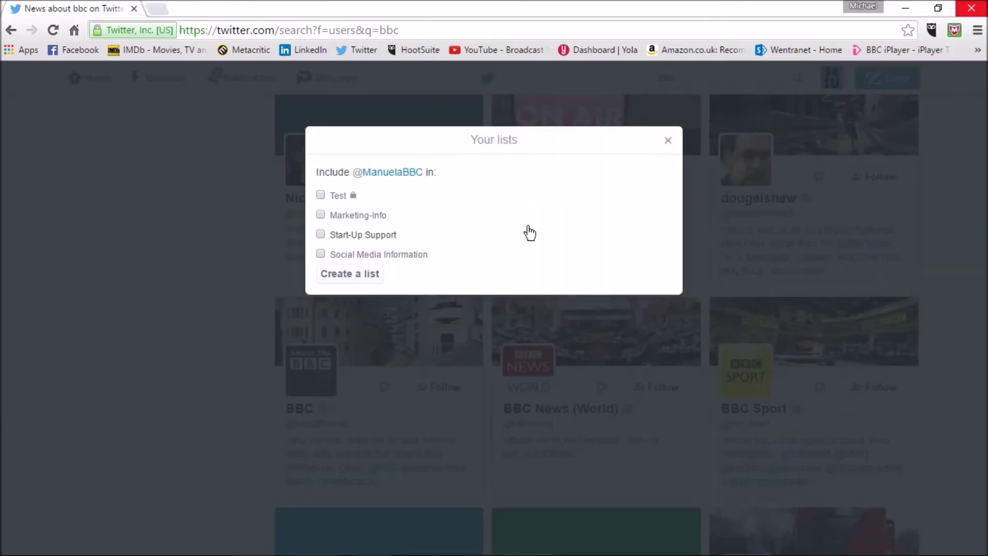
left_click(321, 195)
left_click(668, 140)
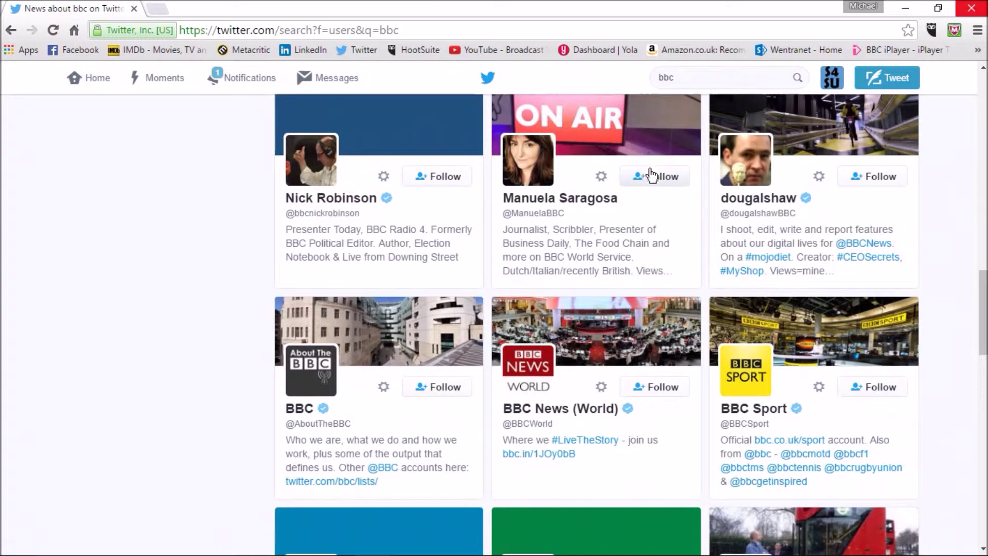
scroll(606, 309, "up", 10)
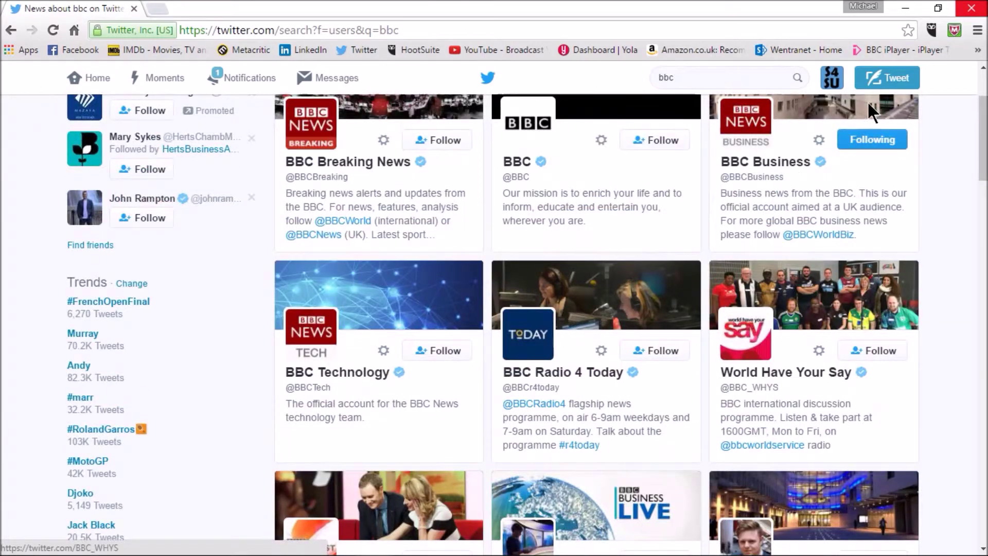
scroll(869, 110, "up", 3)
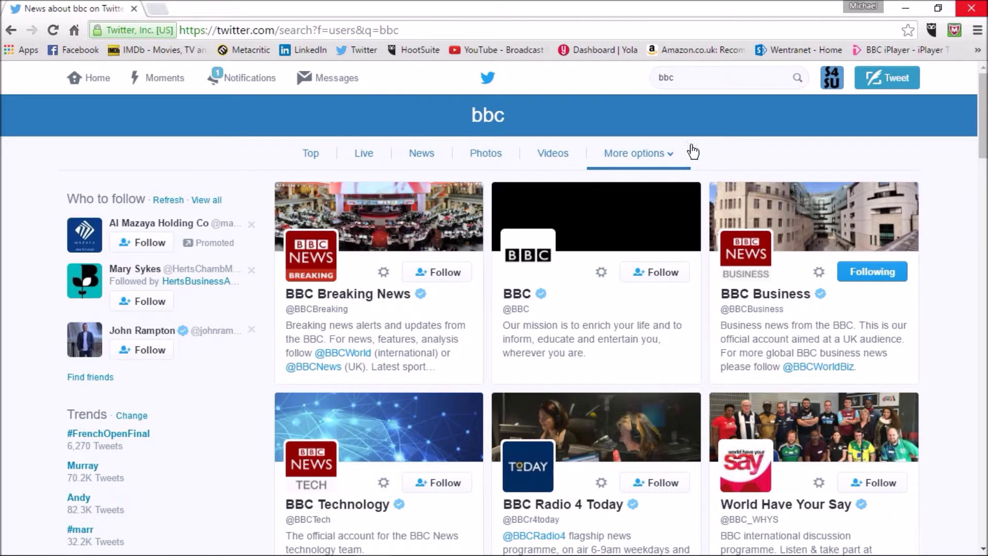
Step: Open the Followers list of the Social 4 Start Up profile
left_click(830, 83)
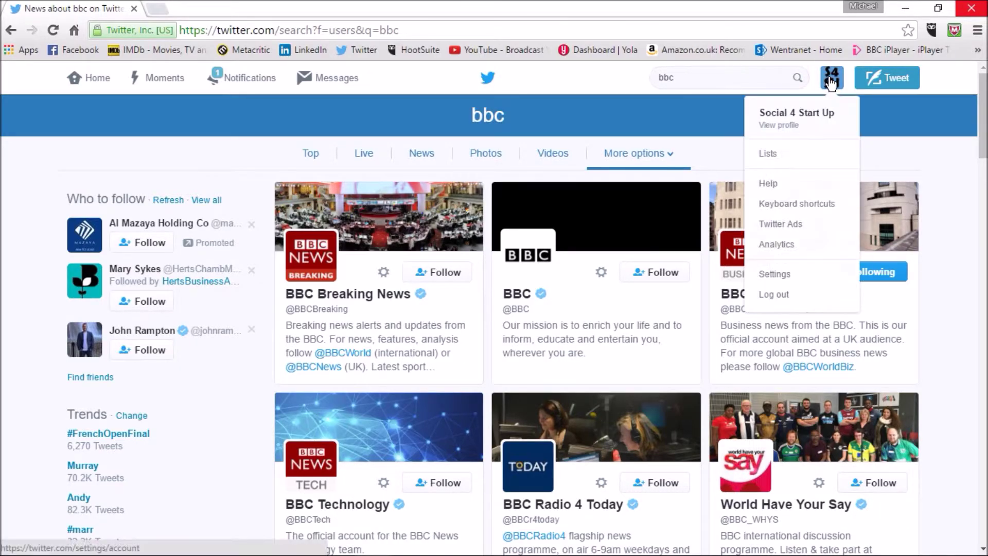
left_click(775, 112)
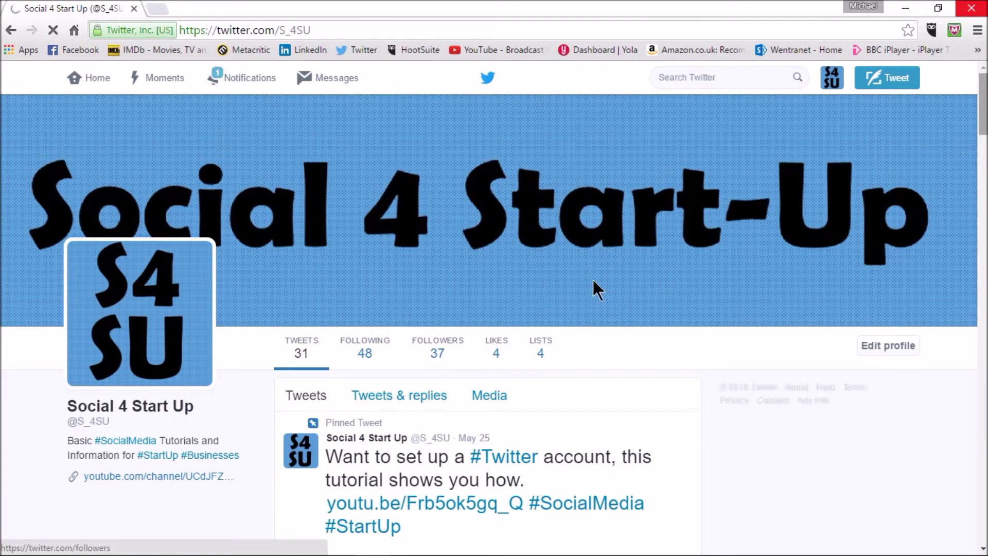
scroll(515, 309, "down", 4)
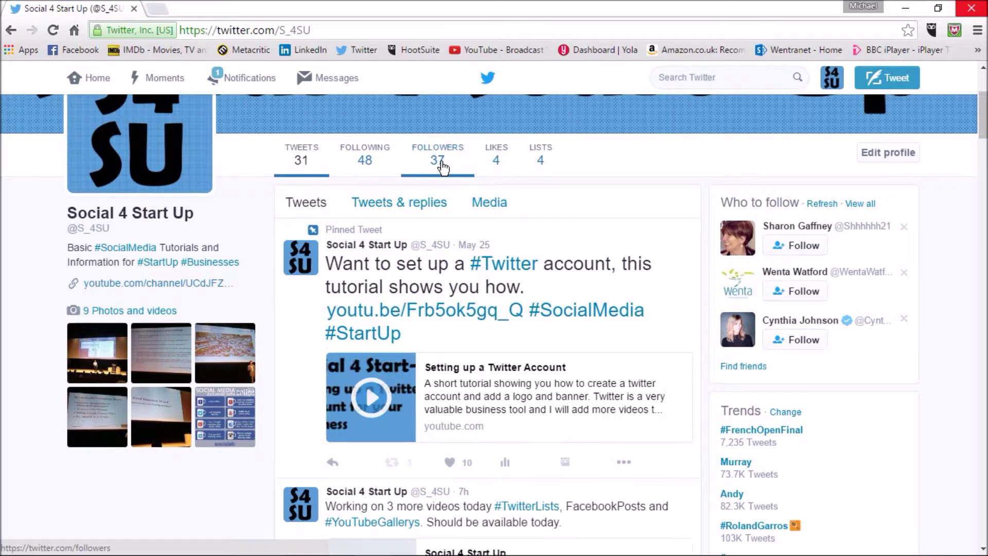
left_click(440, 167)
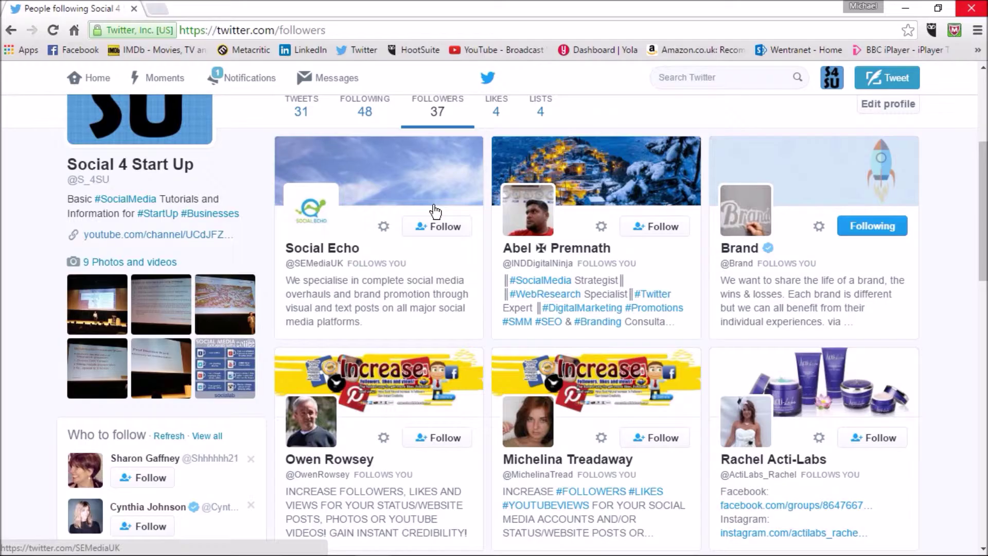
Step: Tick the Test list for follower HertsBusinessAcademy via its gear menu
scroll(487, 344, "down", 5)
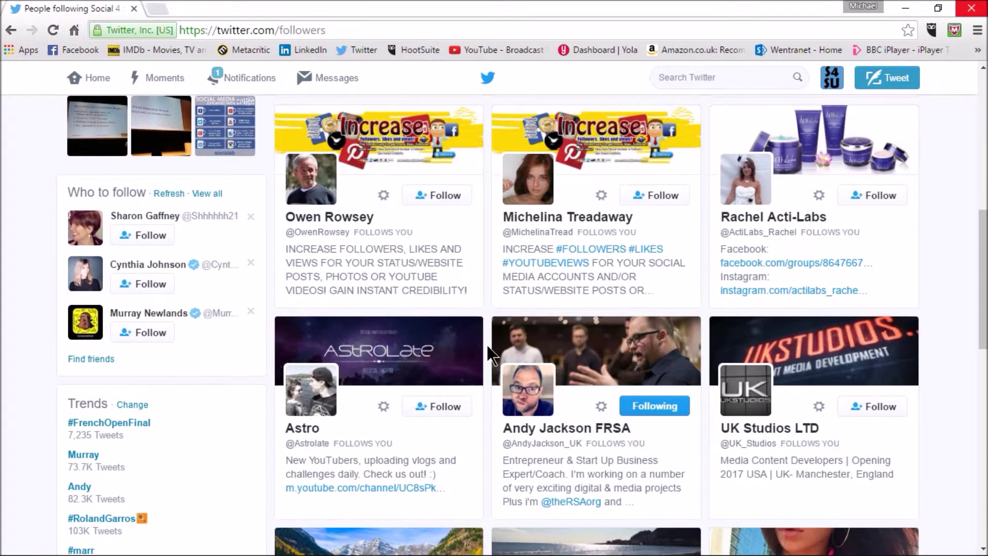
scroll(487, 347, "down", 4)
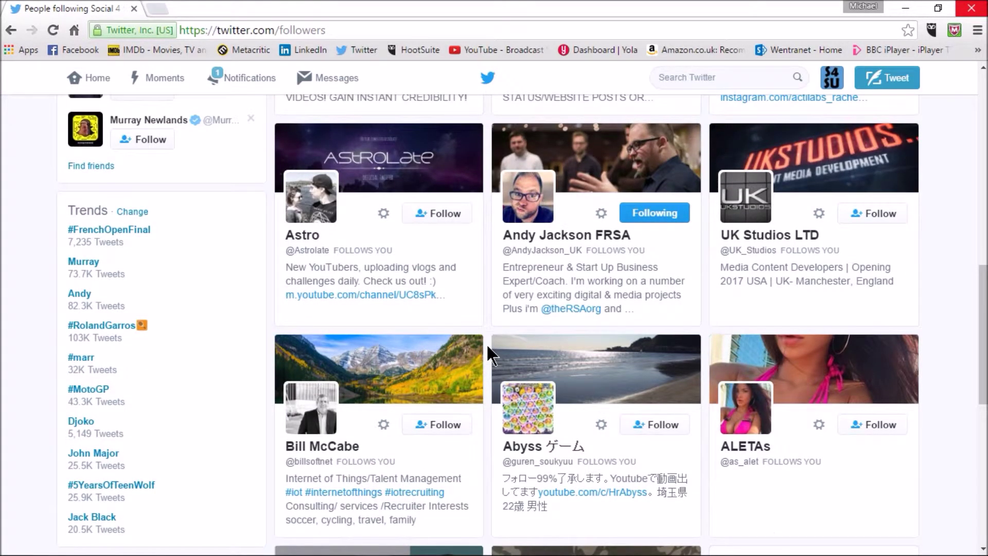
scroll(486, 344, "down", 2)
scroll(487, 343, "down", 2)
scroll(486, 344, "down", 3)
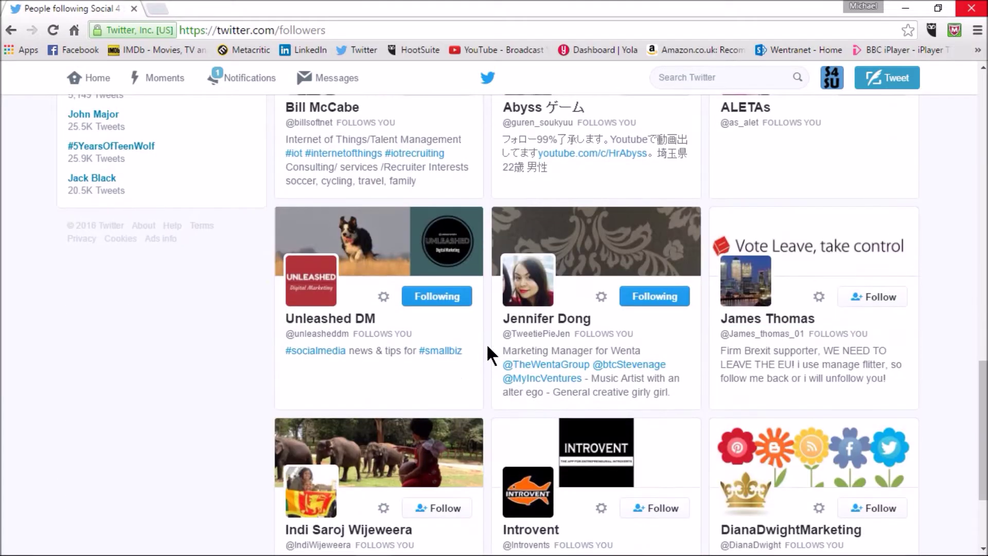
scroll(486, 344, "down", 4)
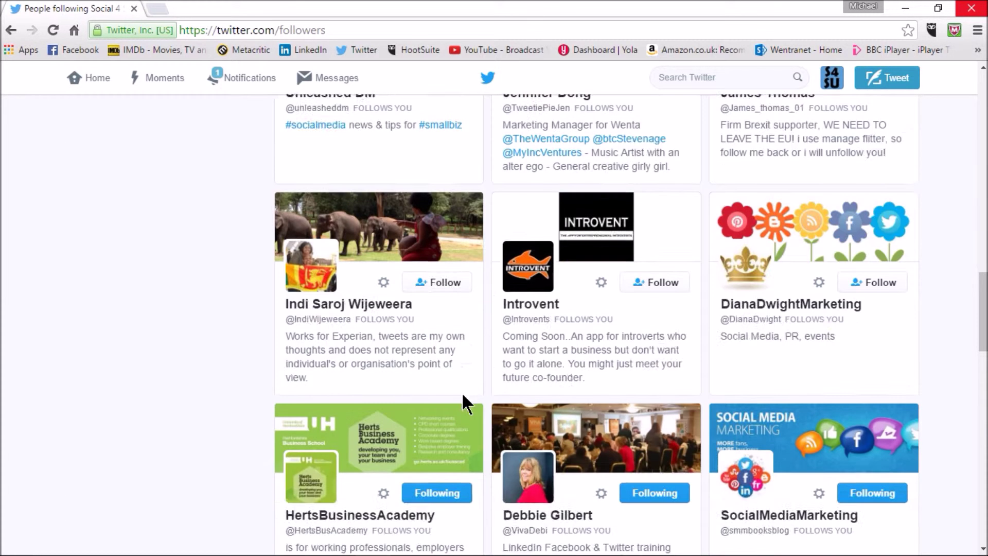
scroll(462, 391, "down", 4)
scroll(462, 396, "down", 2)
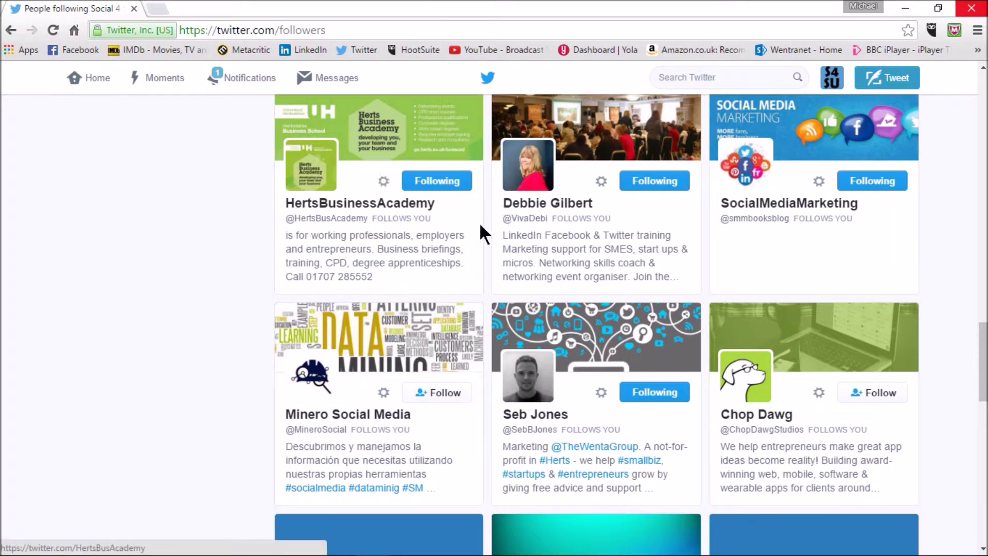
left_click(383, 182)
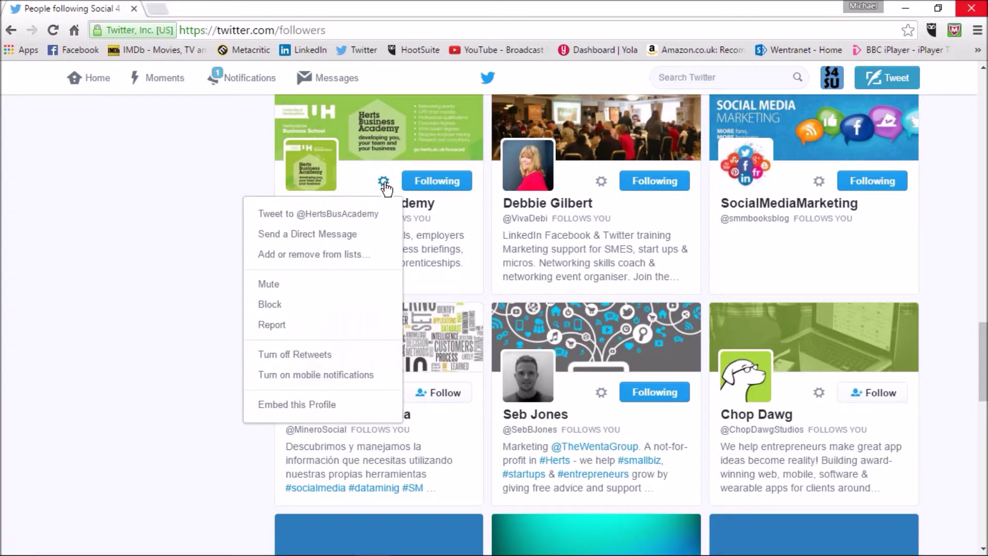
left_click(302, 257)
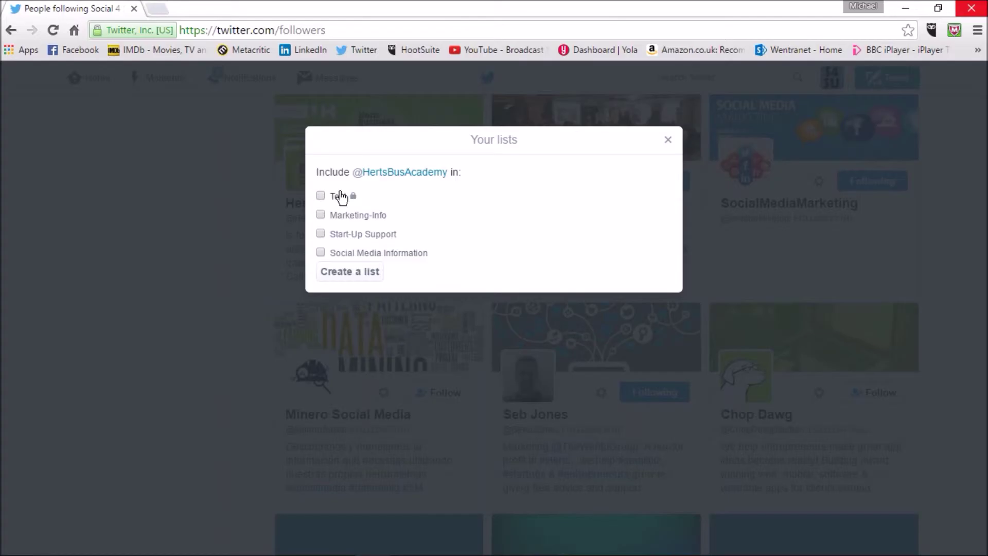
left_click(321, 195)
left_click(668, 140)
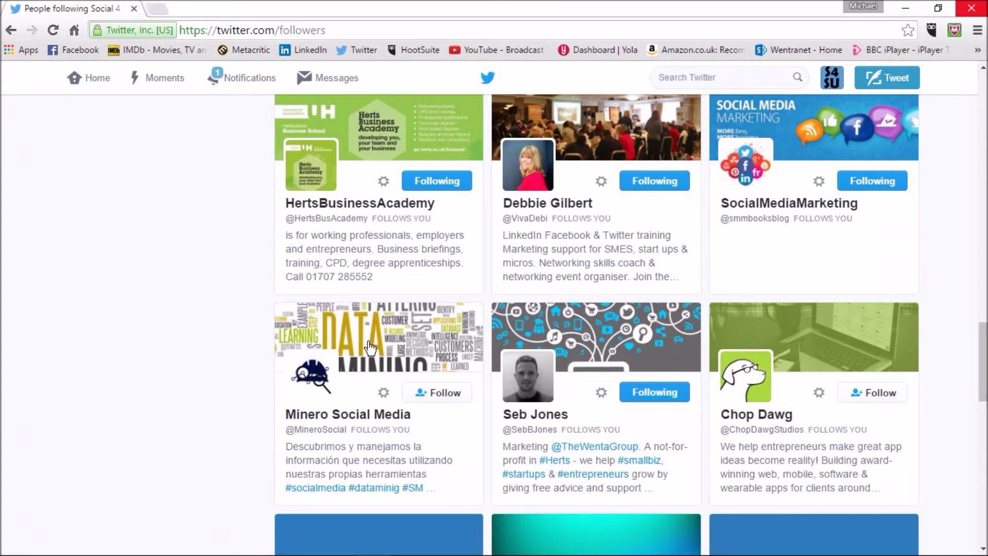
scroll(369, 346, "up", 5)
scroll(370, 340, "up", 5)
scroll(378, 327, "up", 5)
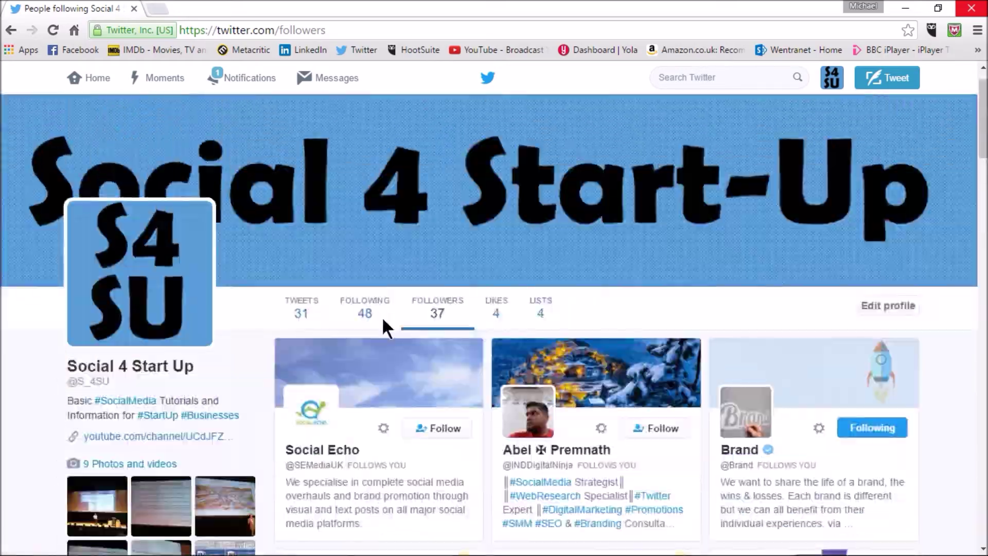
scroll(382, 316, "up", 1)
left_click(366, 355)
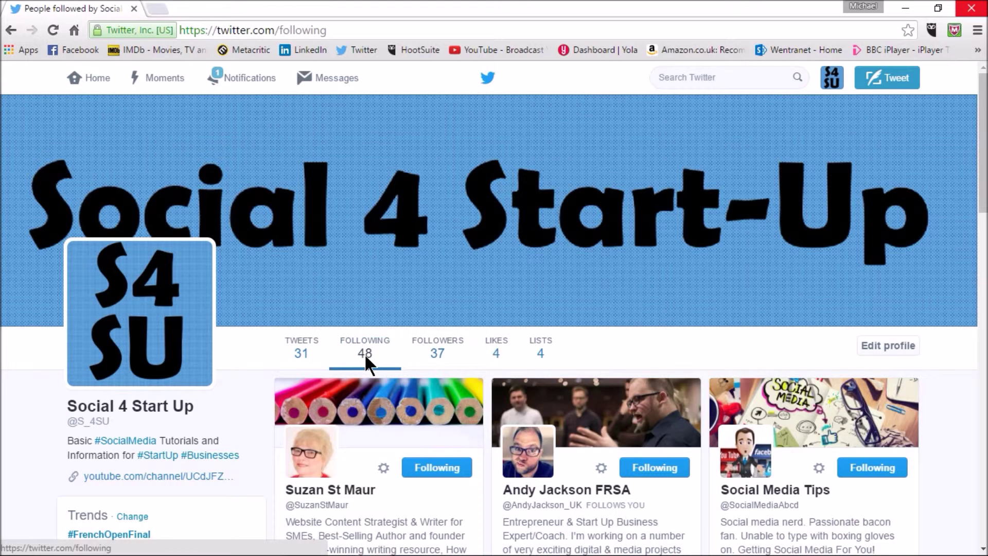
scroll(376, 360, "down", 6)
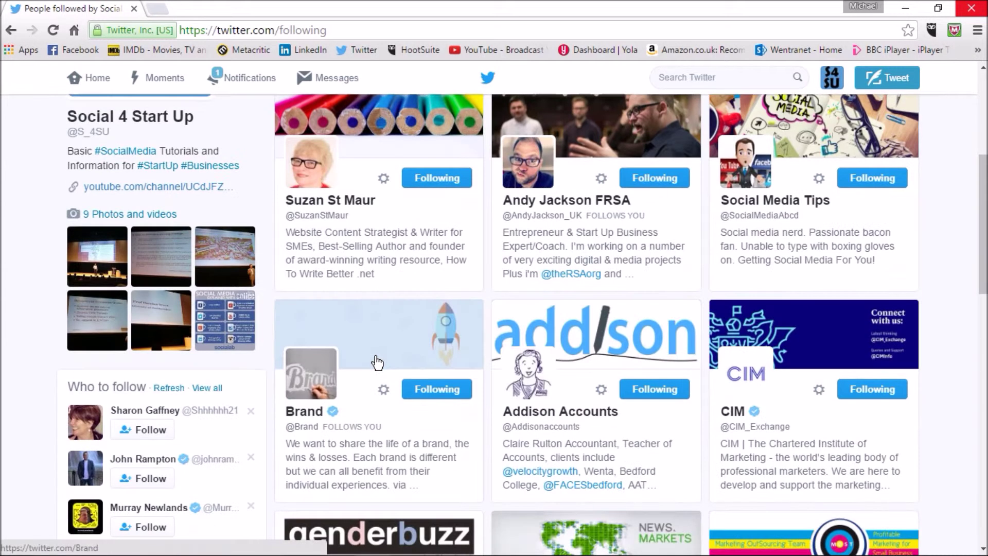
scroll(376, 360, "down", 5)
scroll(376, 360, "down", 2)
scroll(375, 360, "down", 4)
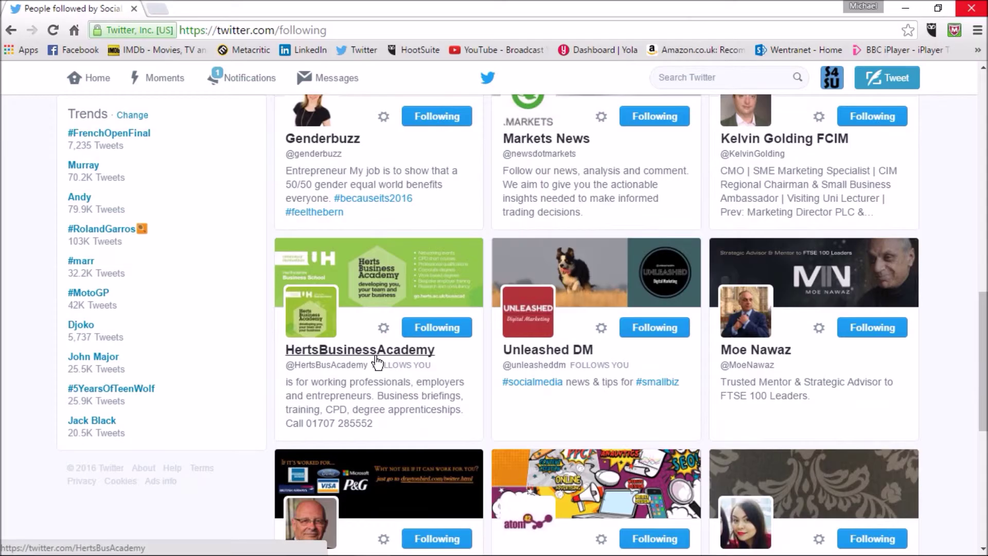
scroll(378, 361, "up", 2)
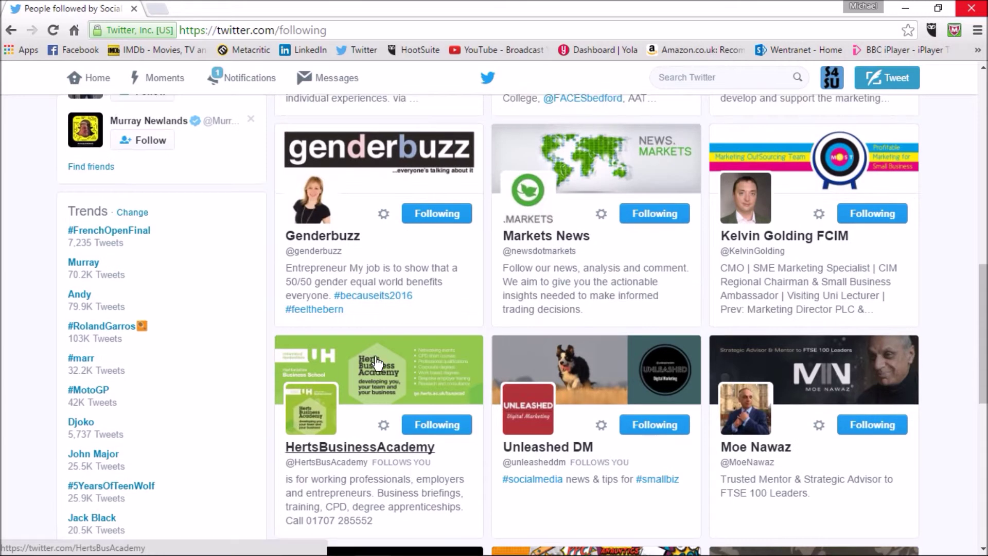
left_click(382, 214)
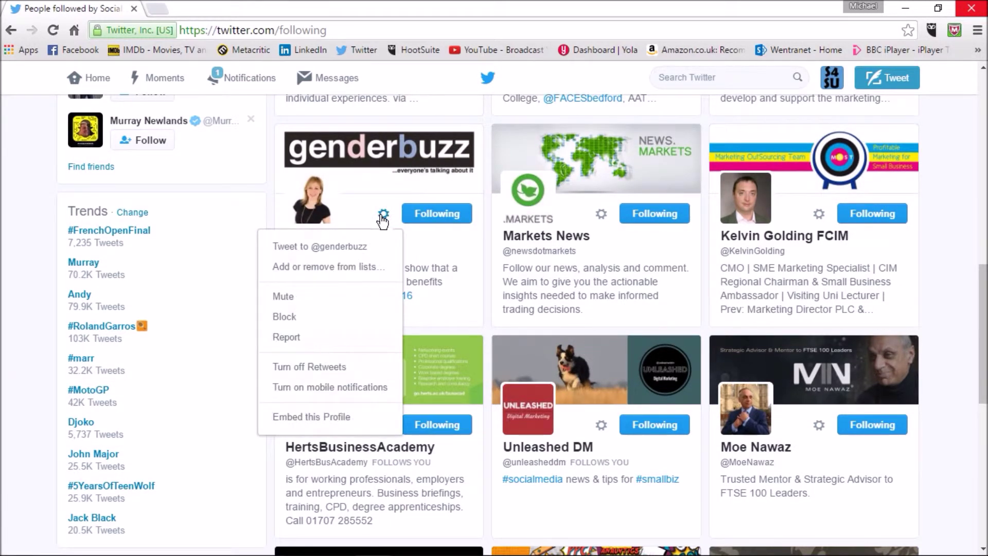
left_click(296, 267)
left_click(320, 197)
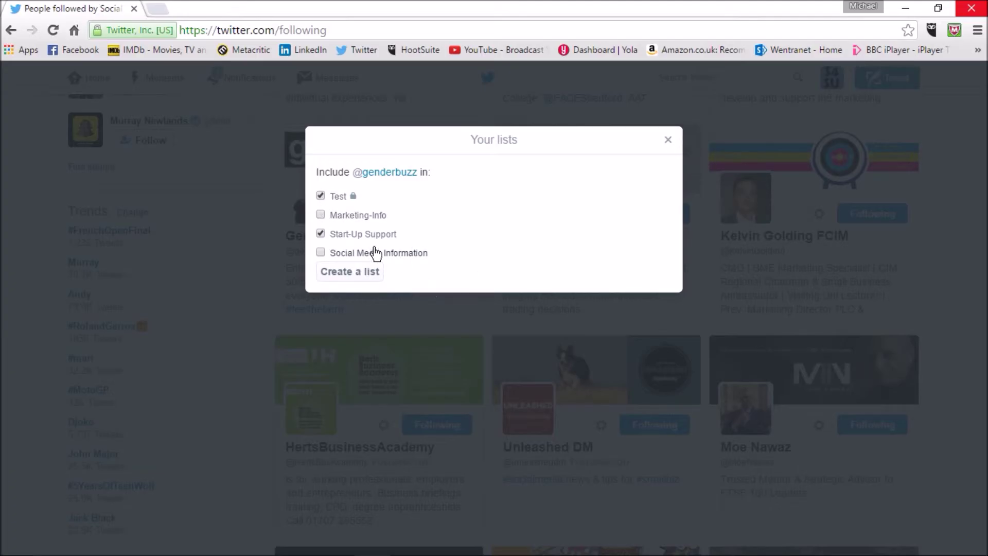
left_click(668, 140)
scroll(674, 170, "up", 4)
scroll(685, 196, "up", 5)
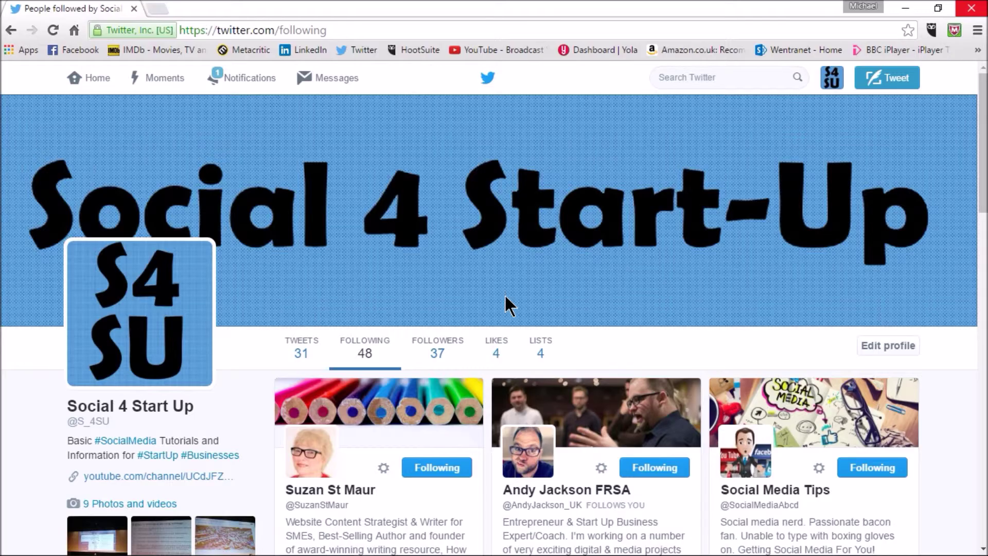
left_click(832, 81)
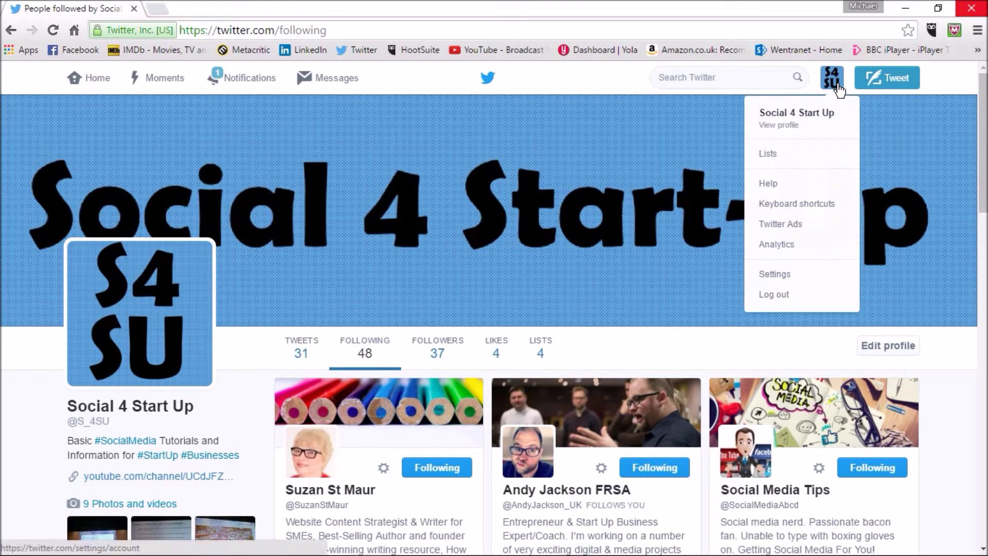
Step: Open the Test list from the Lists page to see its four members' tweets
left_click(771, 154)
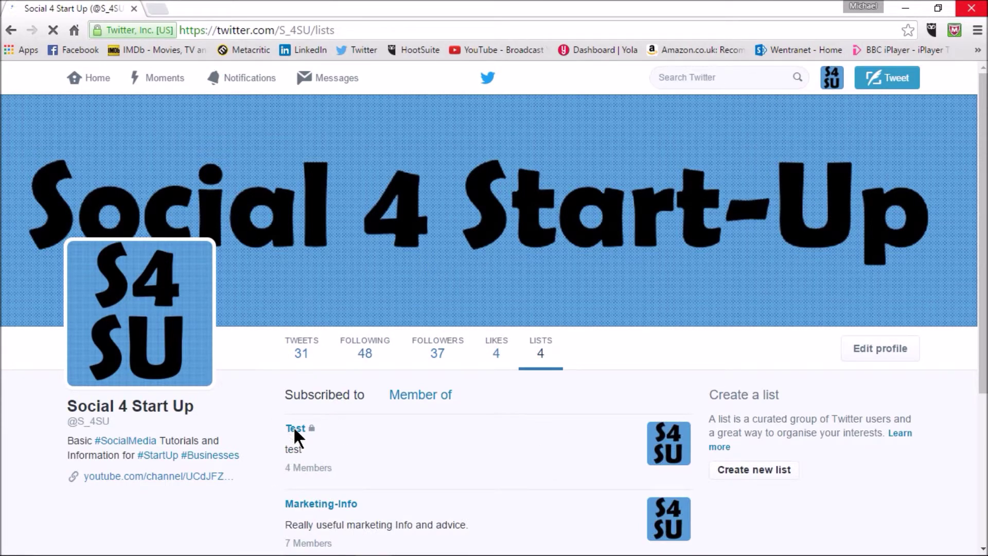
scroll(294, 427, "down", 3)
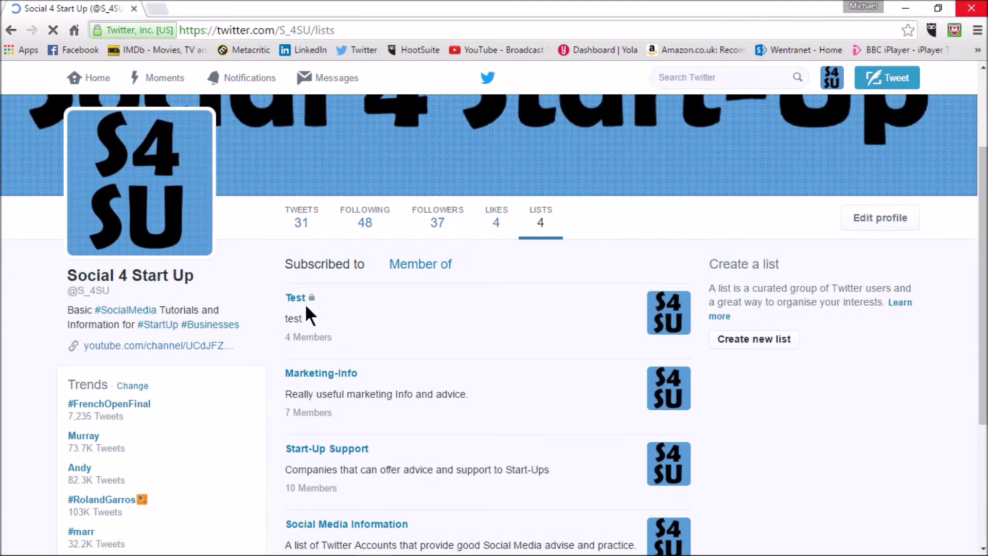
scroll(305, 304, "down", 2)
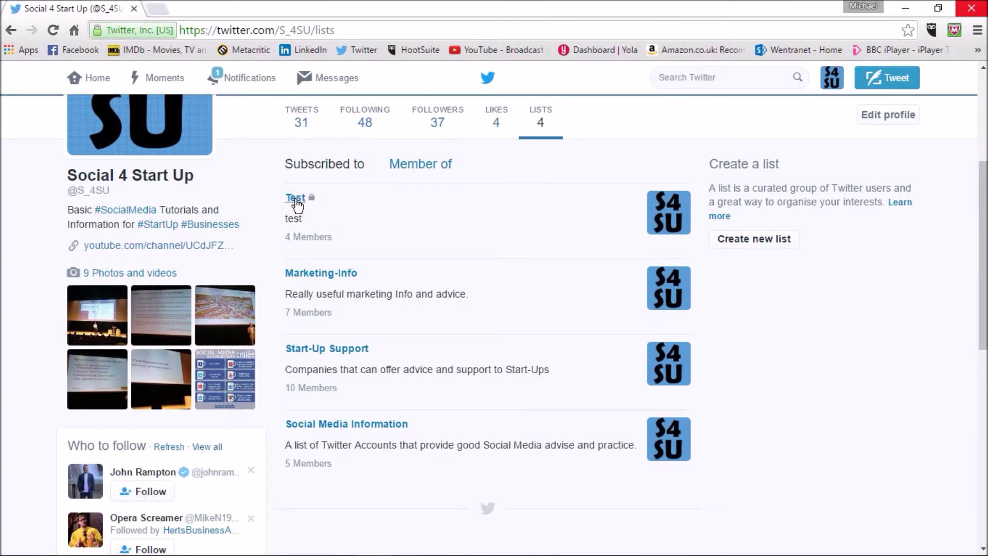
left_click(296, 201)
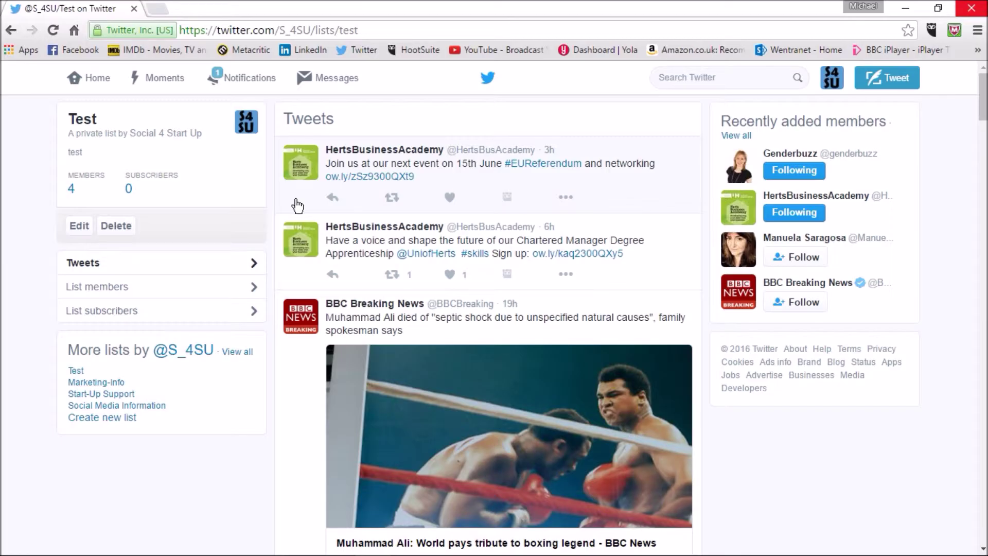
scroll(398, 206, "down", 5)
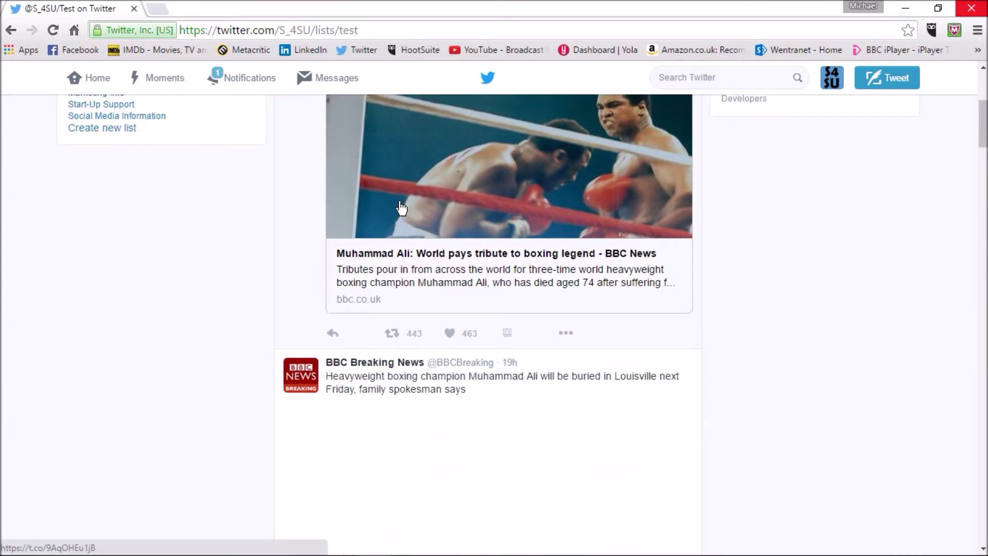
scroll(401, 208, "up", 5)
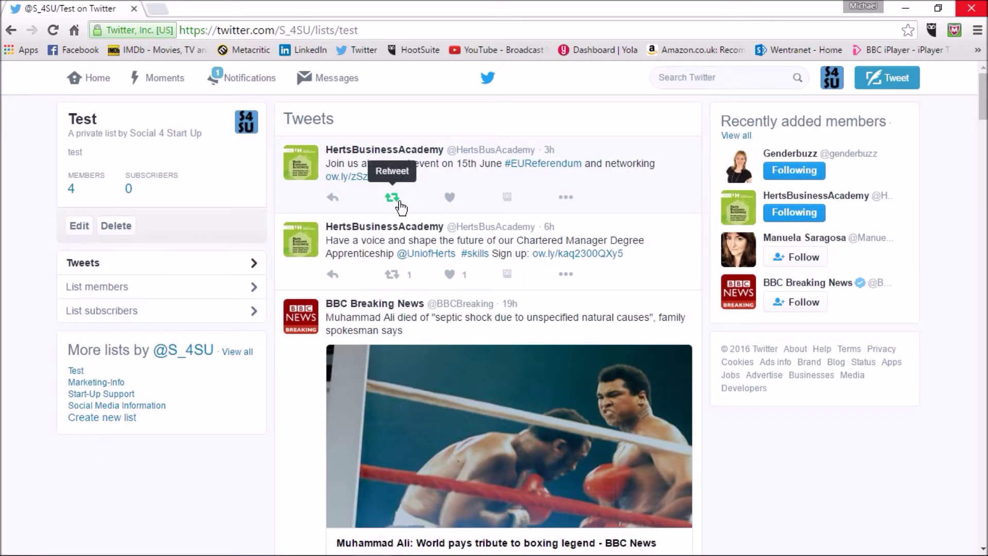
scroll(398, 223, "down", 6)
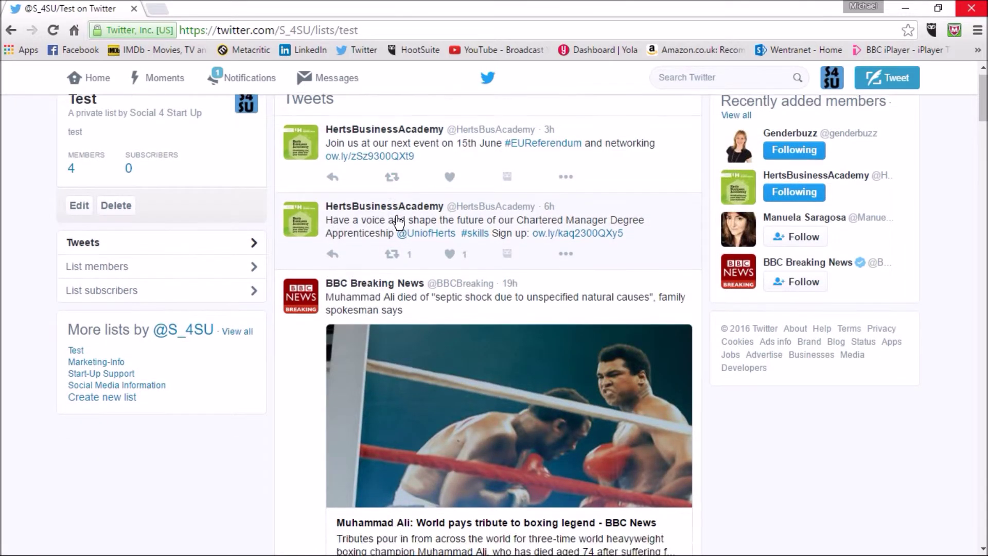
scroll(399, 223, "up", 2)
scroll(399, 224, "down", 1)
scroll(398, 224, "down", 6)
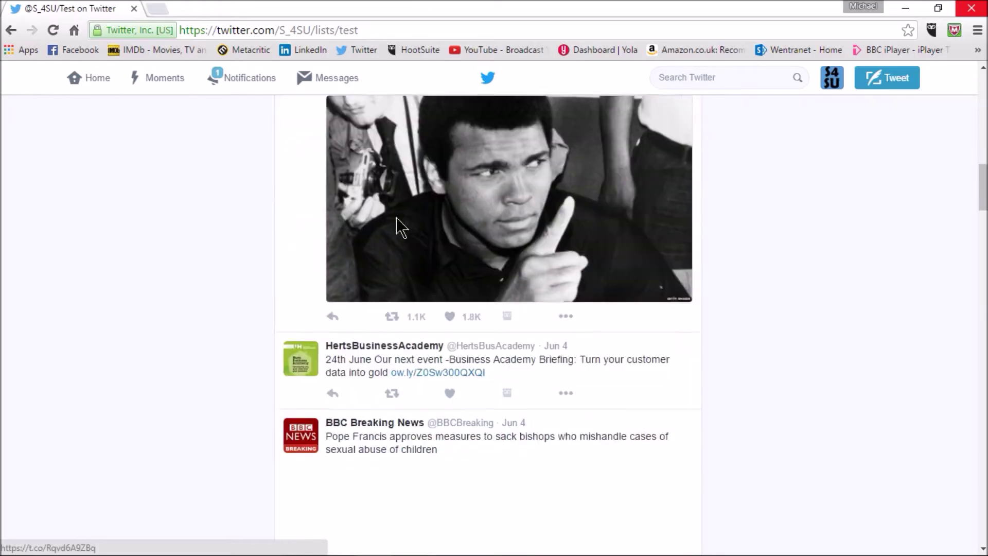
scroll(398, 224, "down", 5)
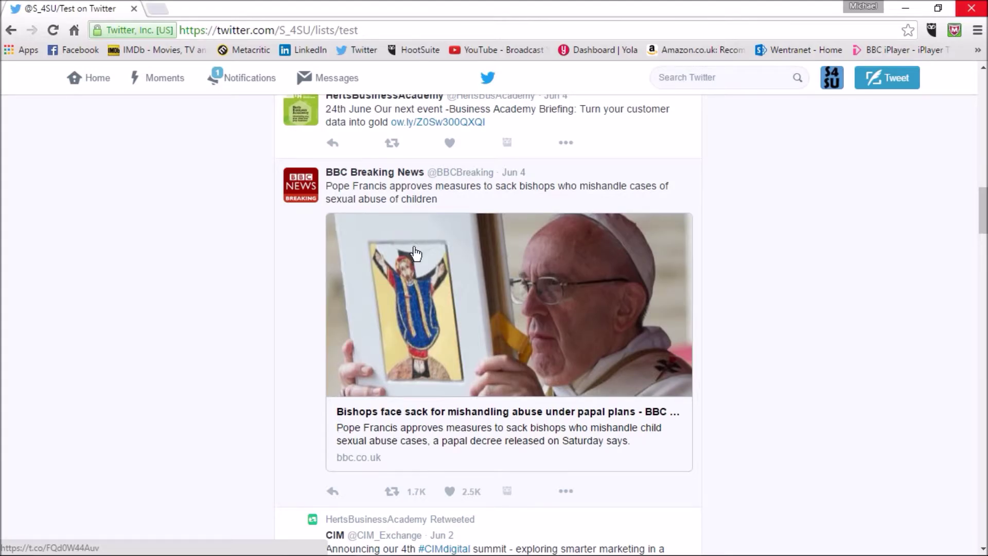
scroll(398, 224, "up", 6)
scroll(422, 278, "up", 5)
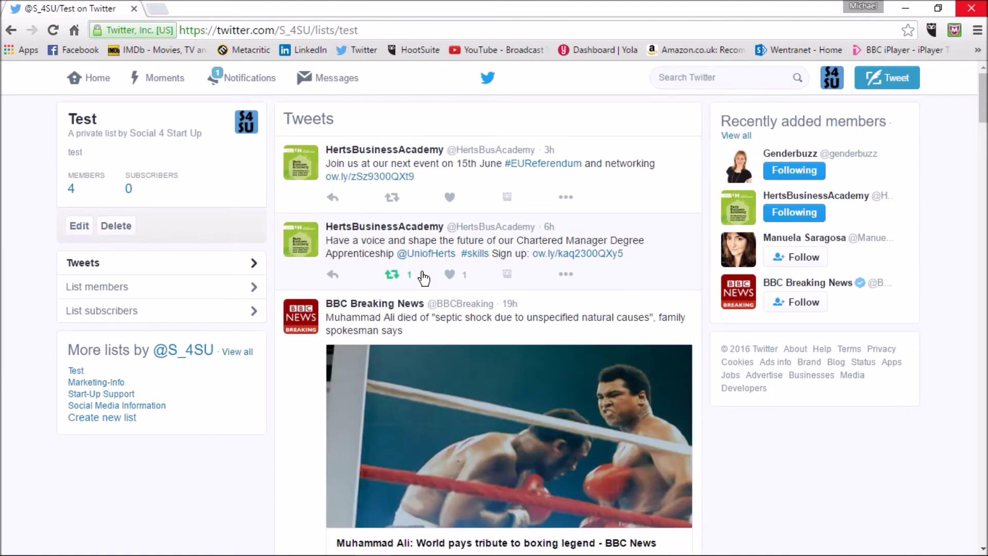